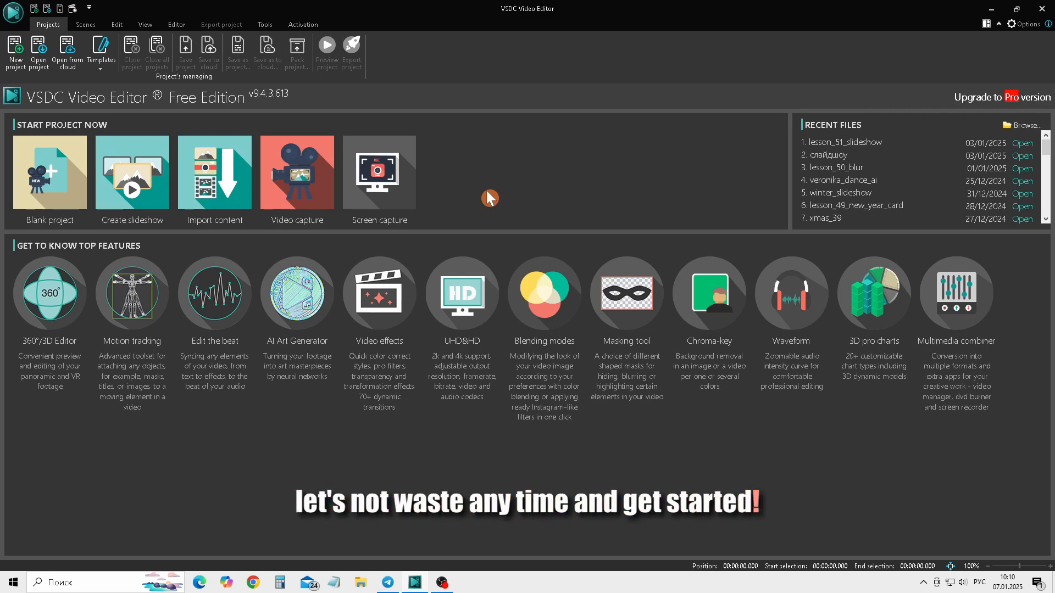
- Create a new project titled "Transitions" and dismiss the file sequence wizard without adding files
left_click(20, 47)
type("Transitions")
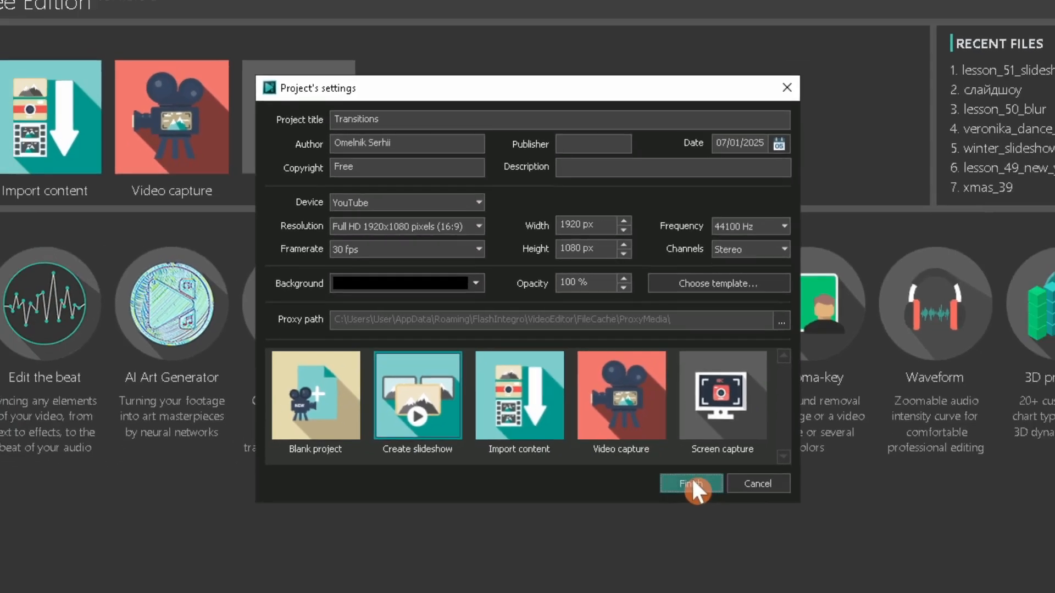
left_click(693, 481)
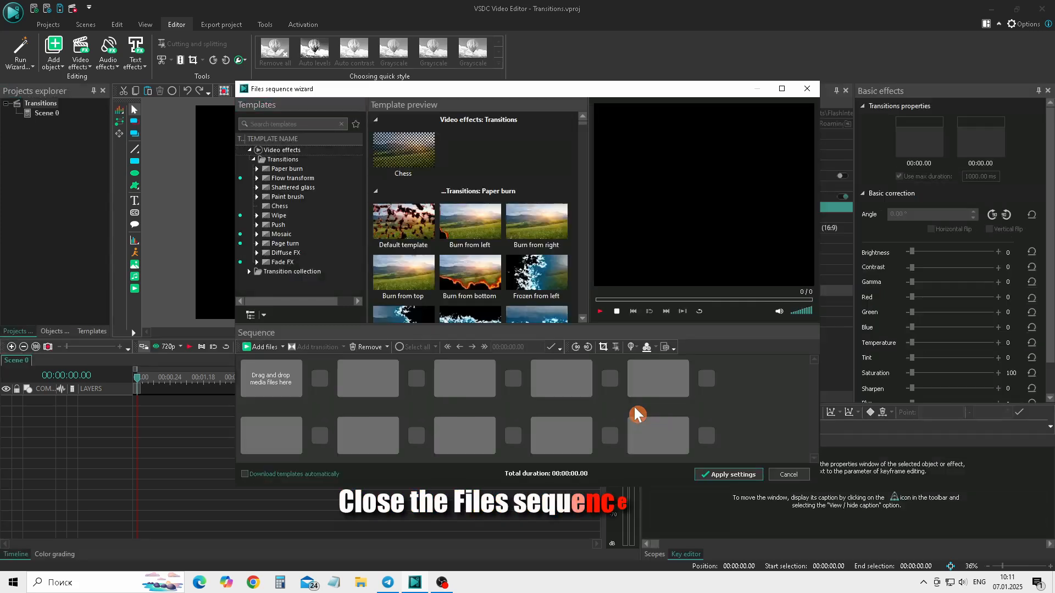
left_click(785, 475)
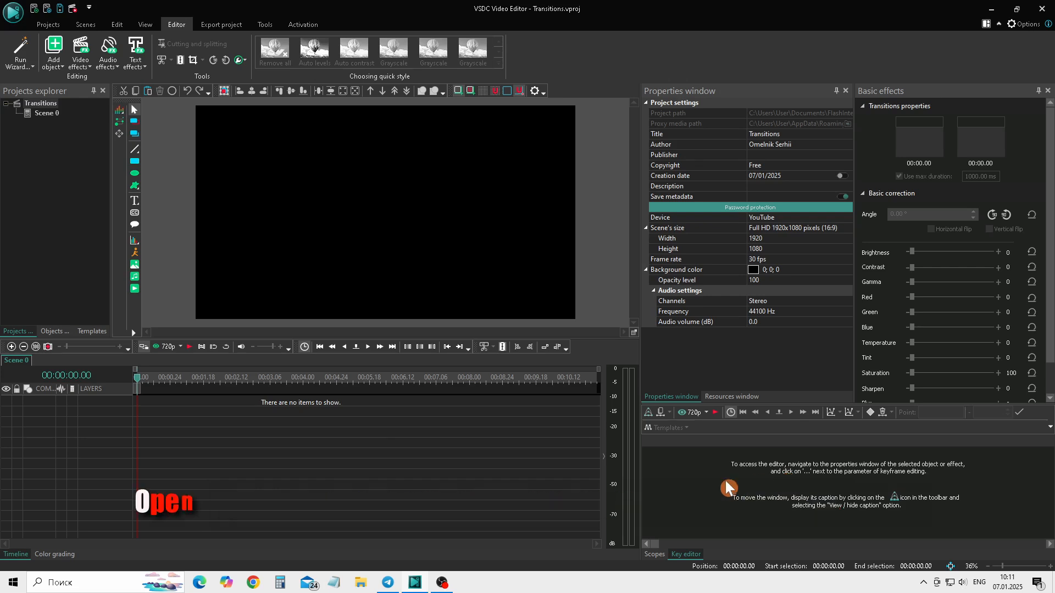
- Import both JPG images from the lesson_52 folder in Downloads into the project's resources
left_click(363, 584)
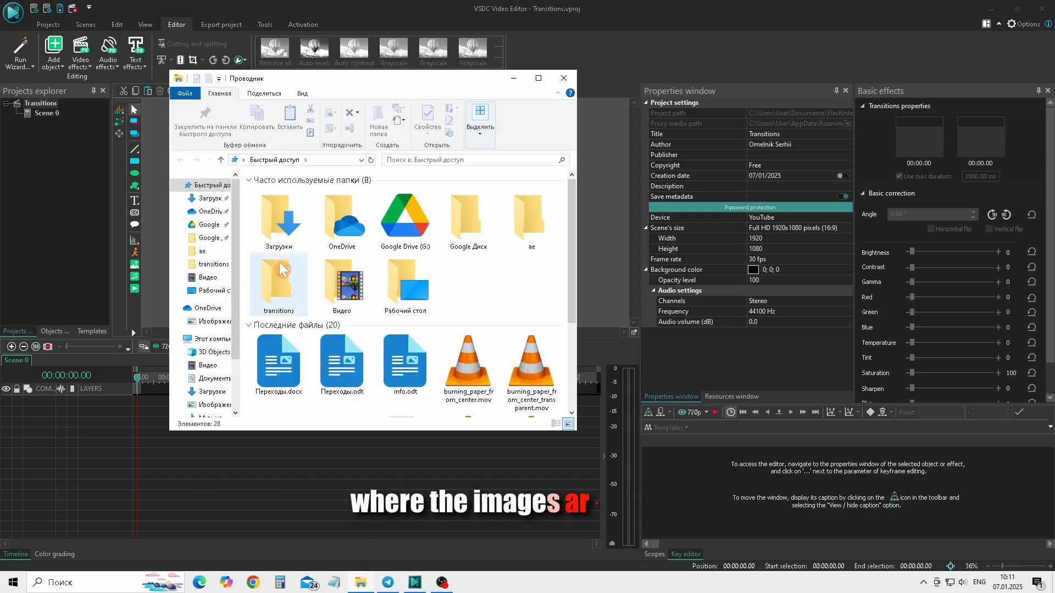
left_click(217, 199)
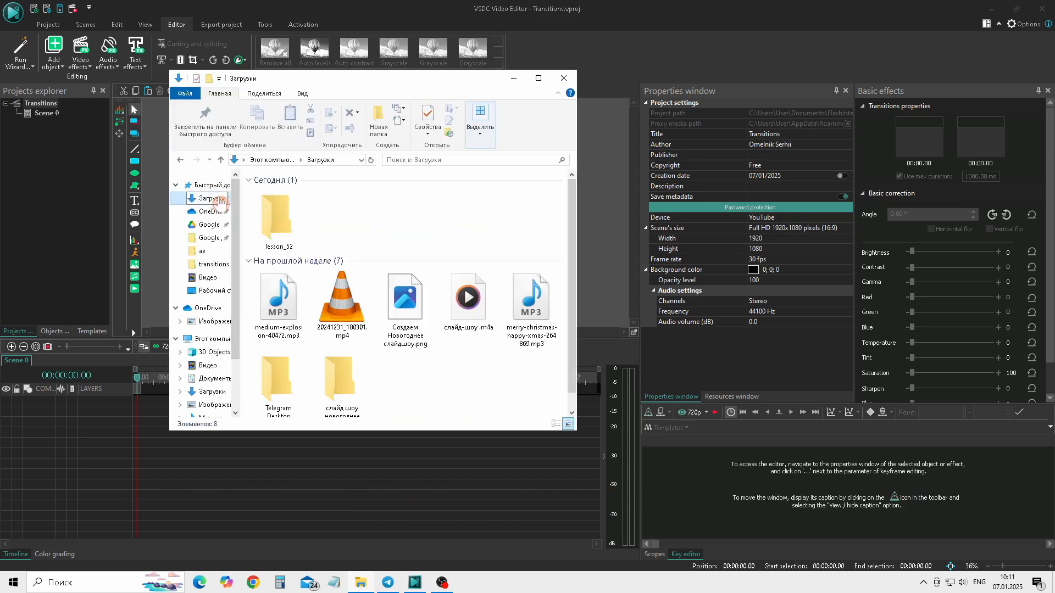
double_click(285, 205)
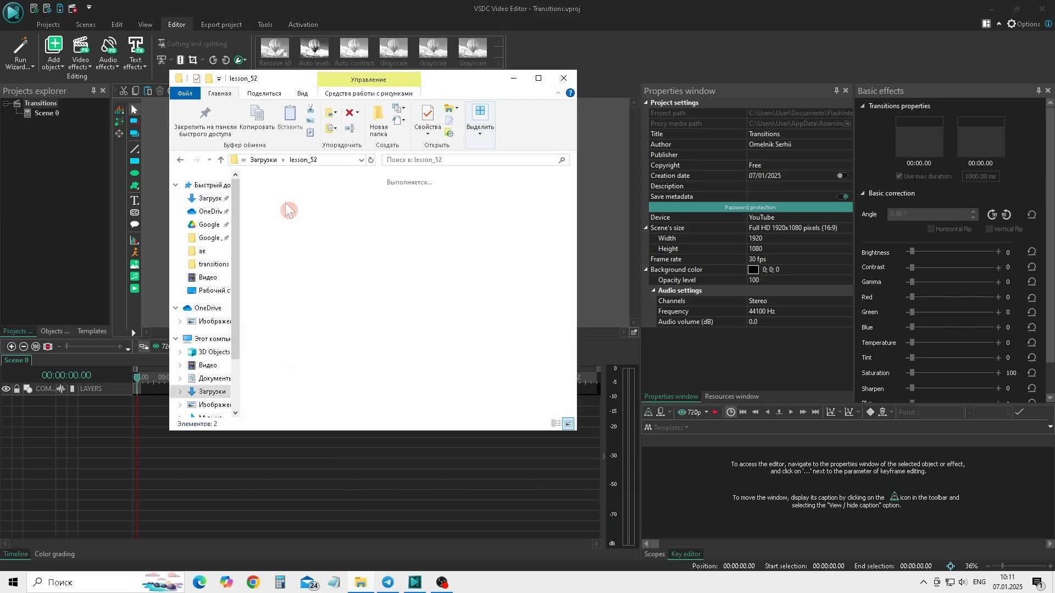
left_click(717, 395)
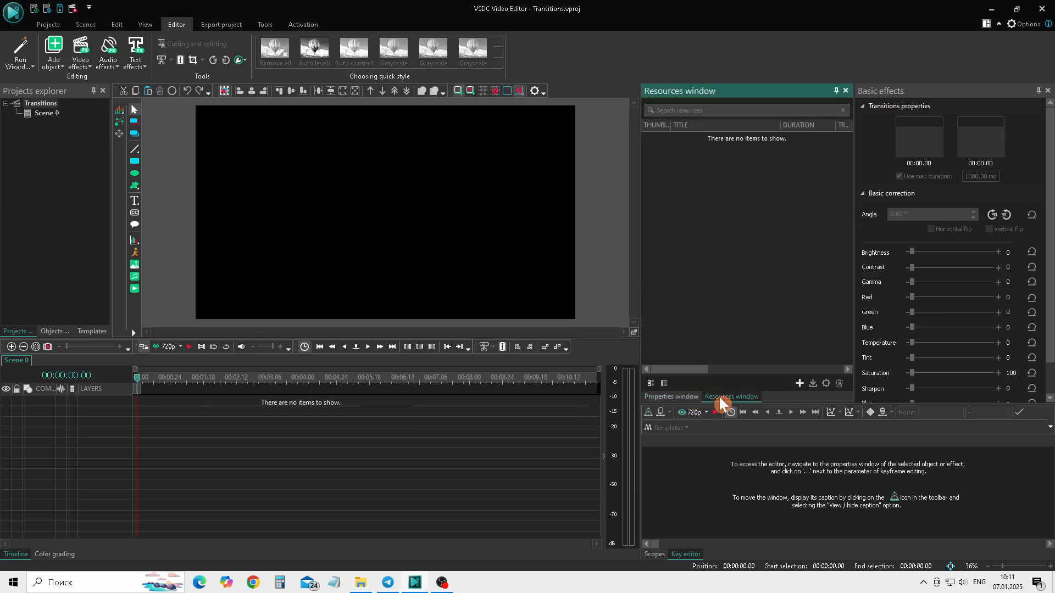
left_click(363, 583)
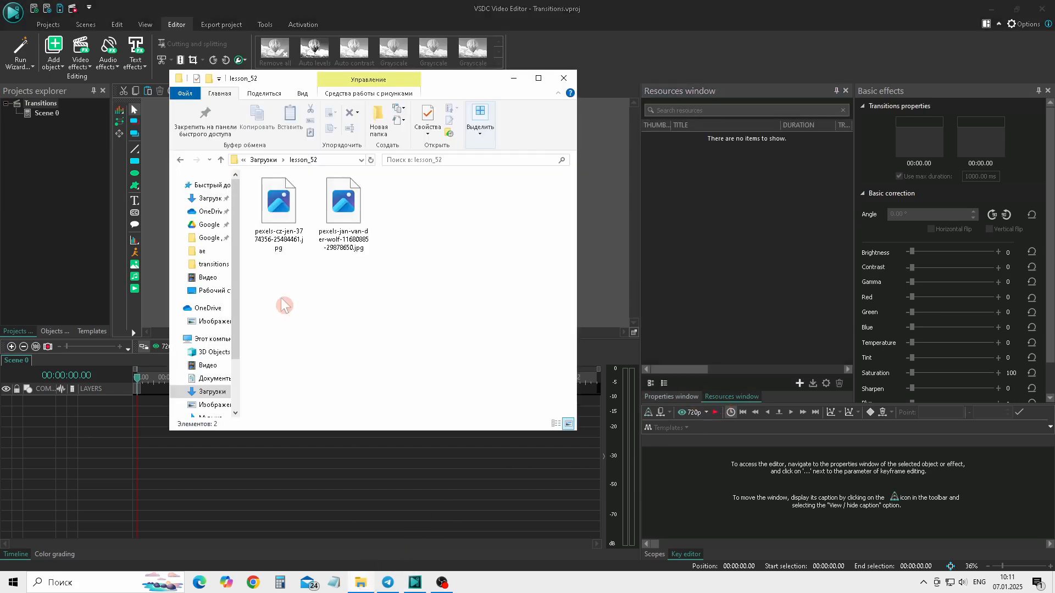
left_click_drag(263, 277, 720, 191)
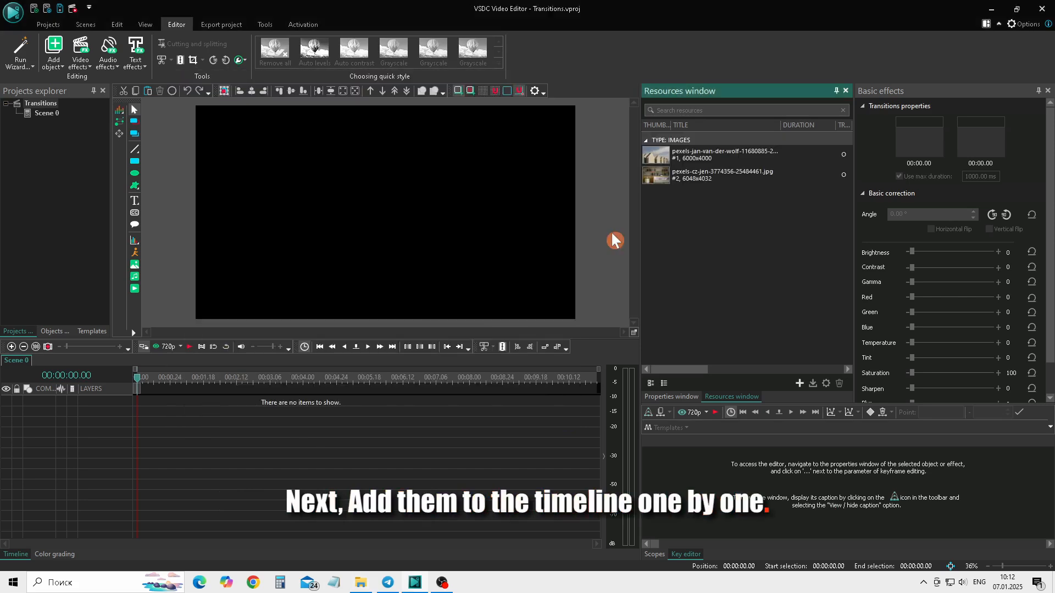
- Place the wooden huts image and then the bookshelf image on the timeline at 00:00:00.00, each on its own layer
left_click_drag(664, 154, 502, 236)
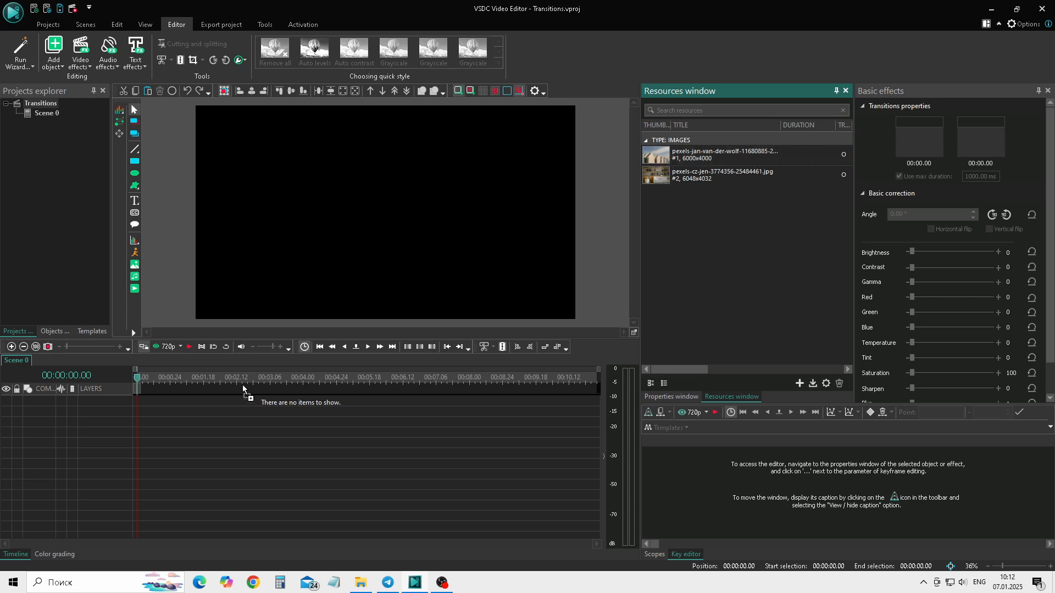
left_click_drag(222, 404, 222, 403)
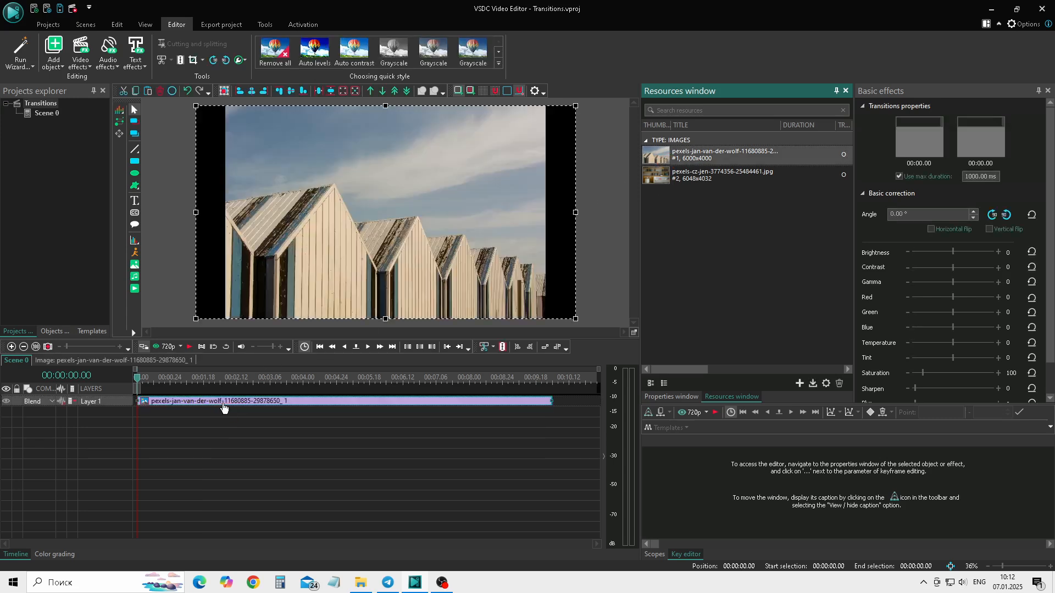
left_click_drag(695, 180, 477, 294)
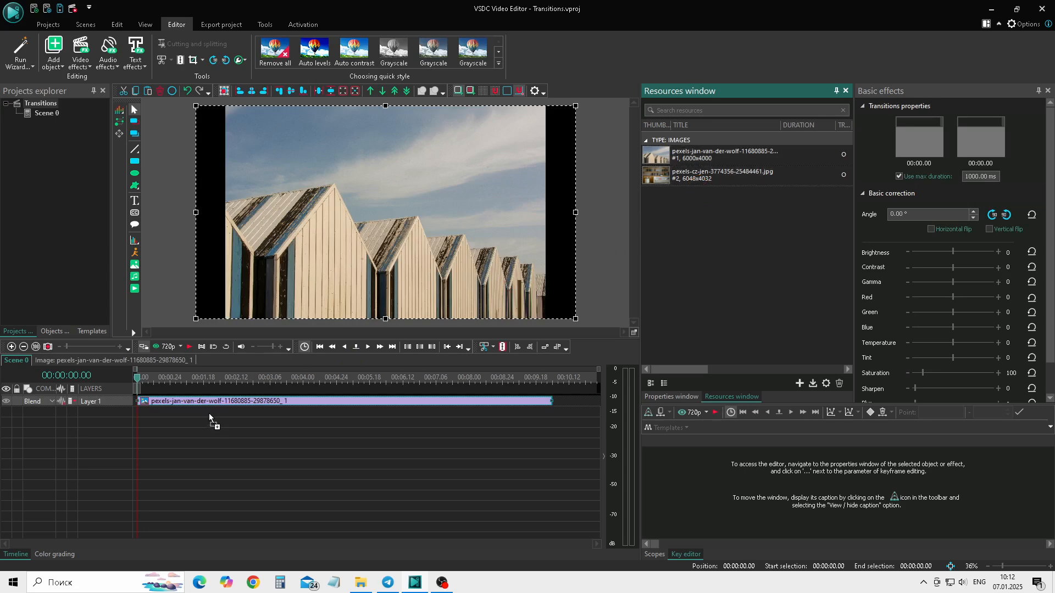
left_click_drag(209, 413, 211, 404)
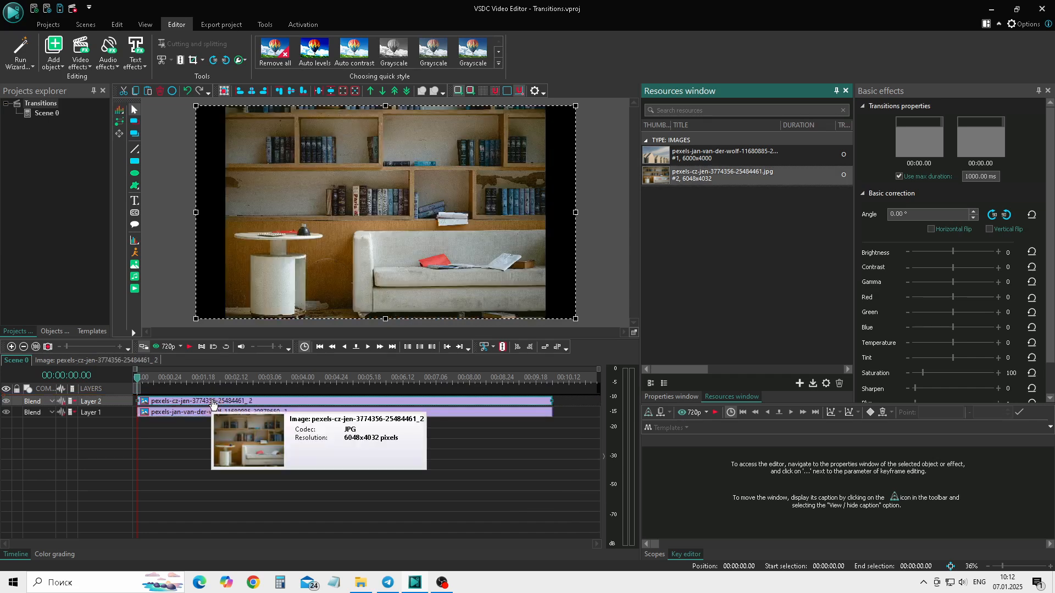
- Apply auto cropping to the bookshelf image so it fills the frame
left_click(216, 419)
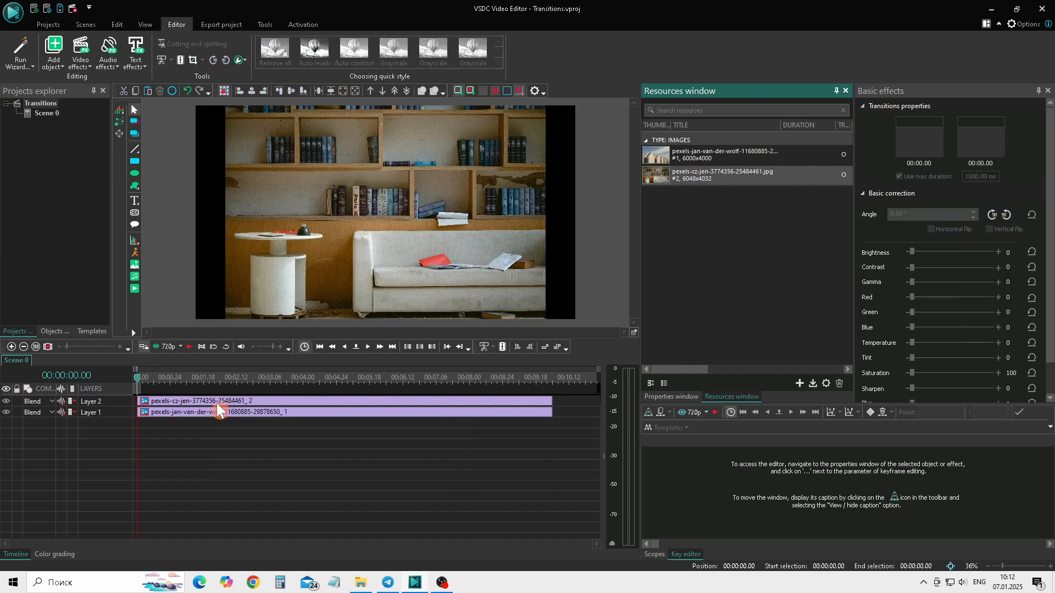
left_click(217, 401)
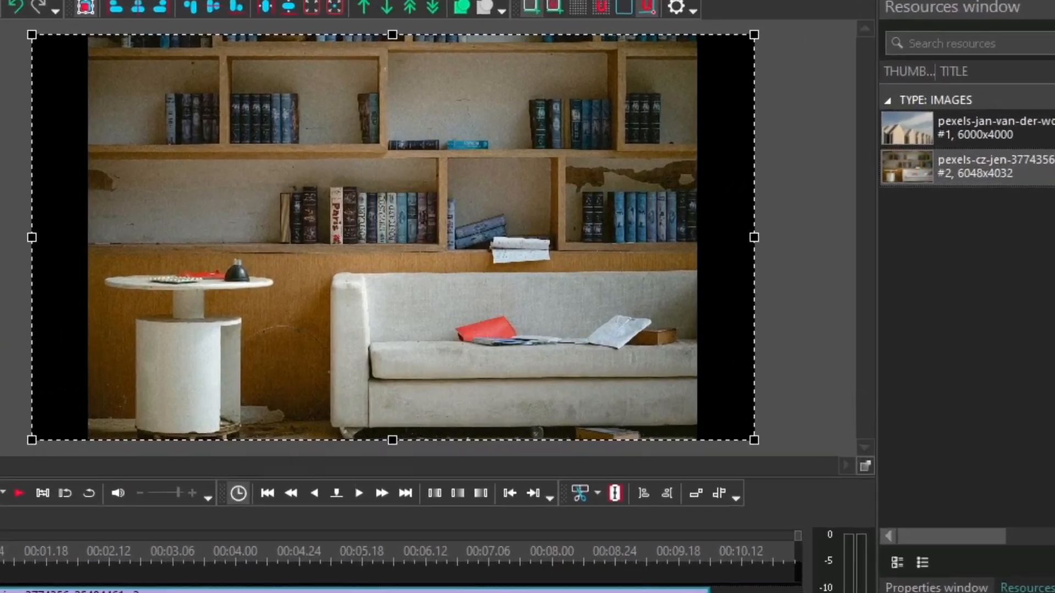
right_click(189, 464)
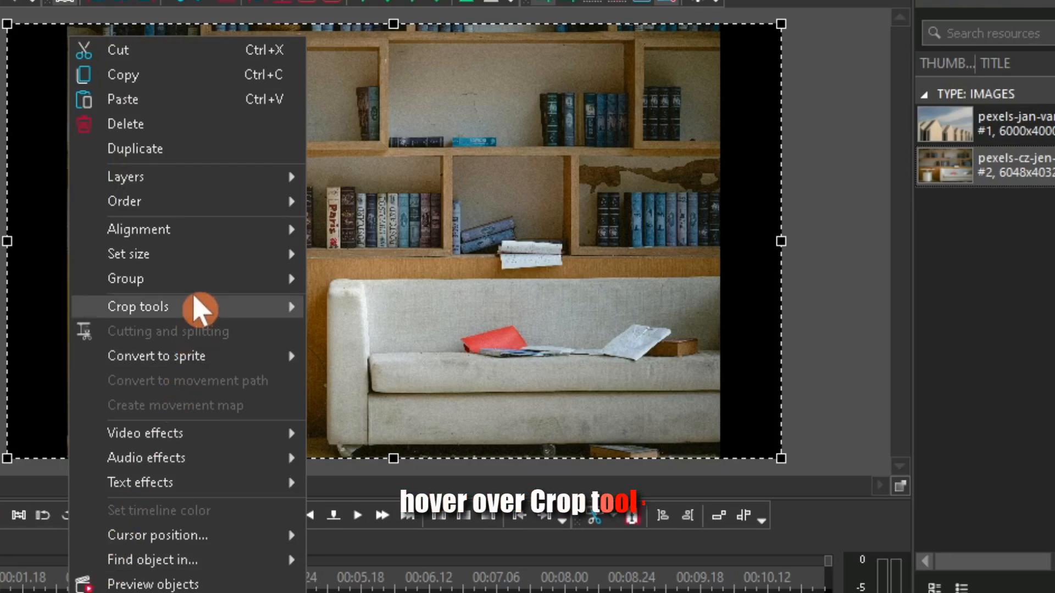
mouse_move(199, 307)
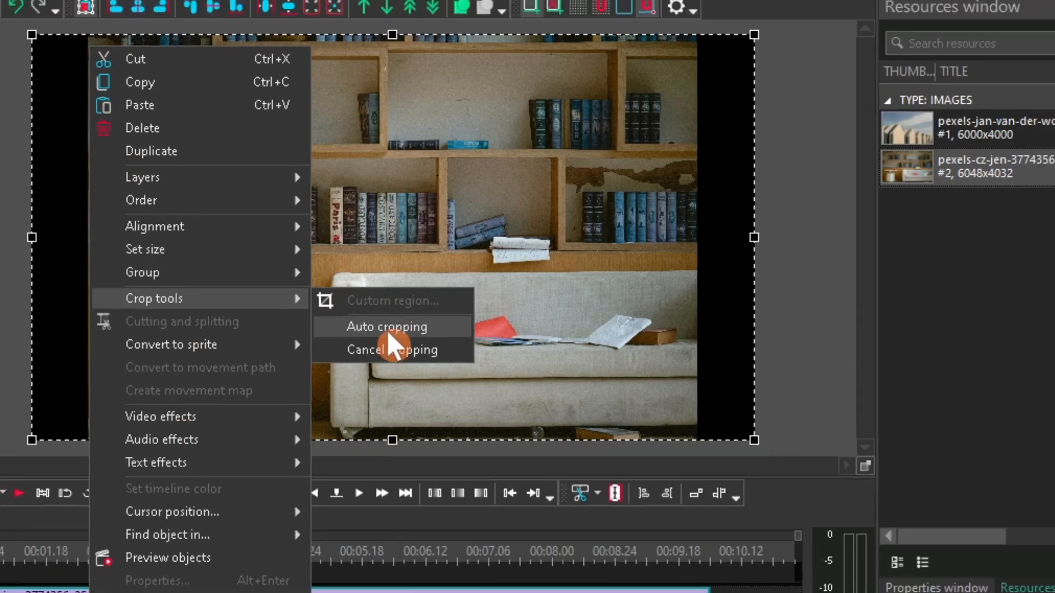
left_click(388, 329)
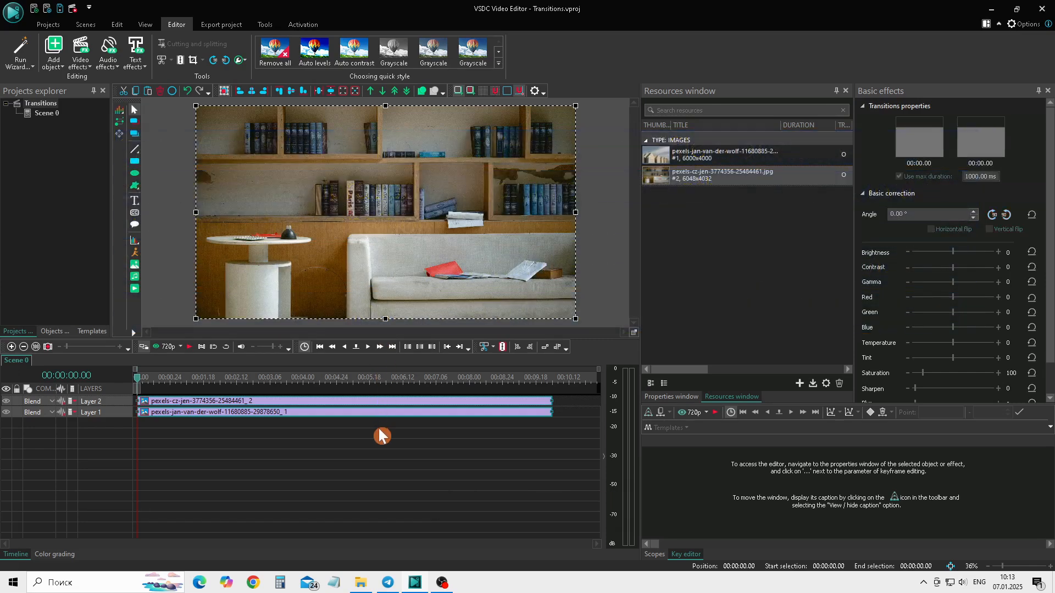
- Order the two image blocks one after the other with an offset of -60 frames between them, and clear the selection
left_click_drag(378, 428, 337, 402)
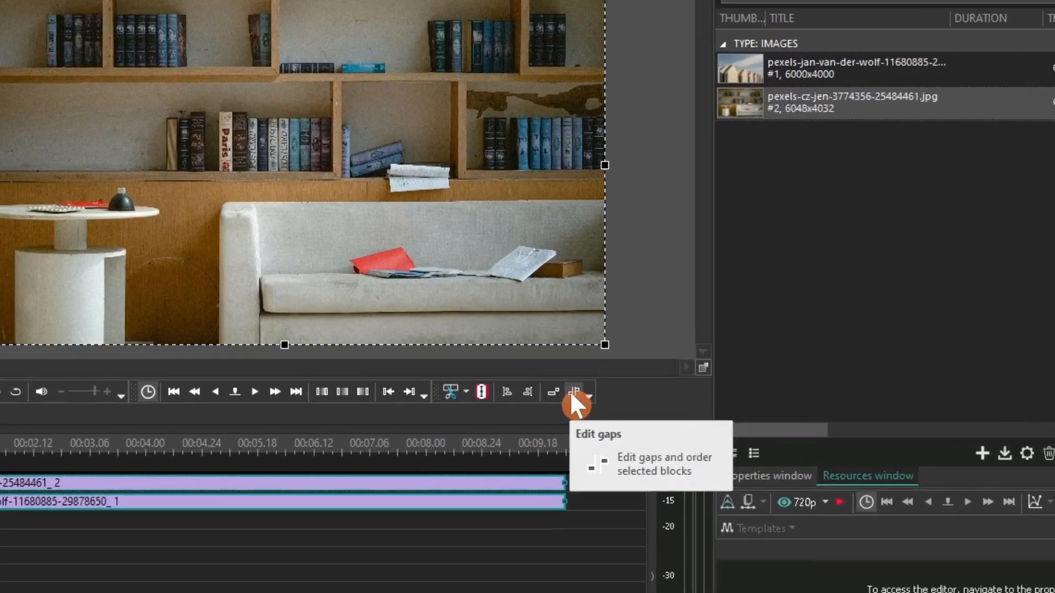
left_click(558, 350)
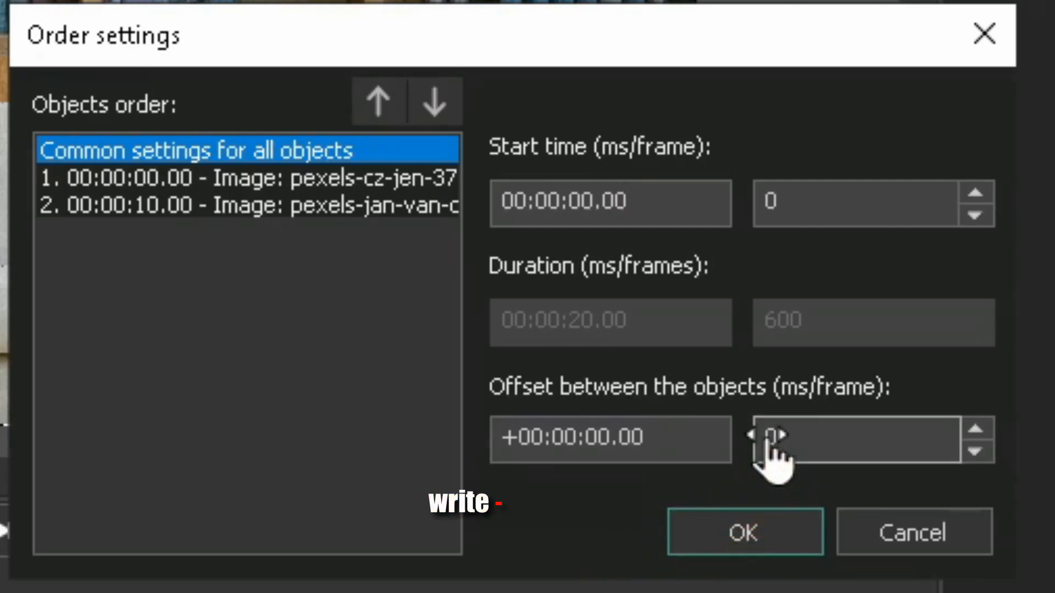
left_click(839, 434)
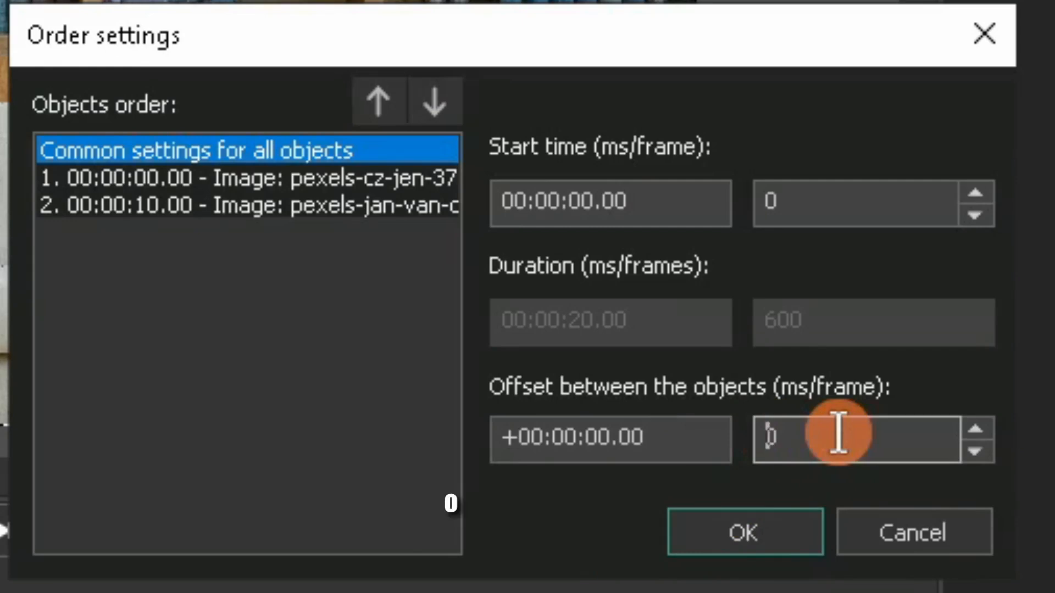
type("6")
key("Home")
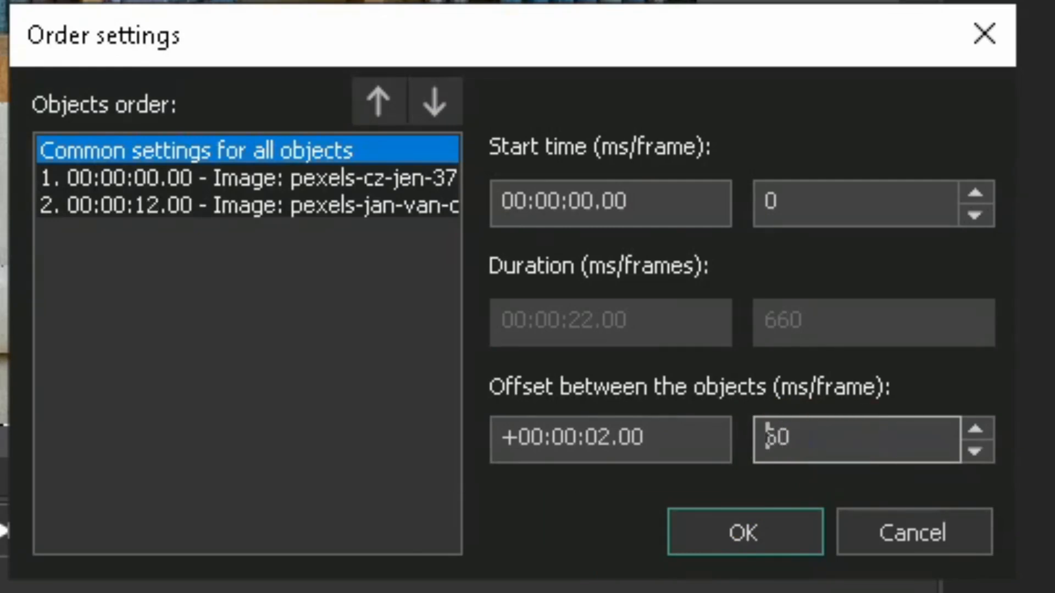
type("-")
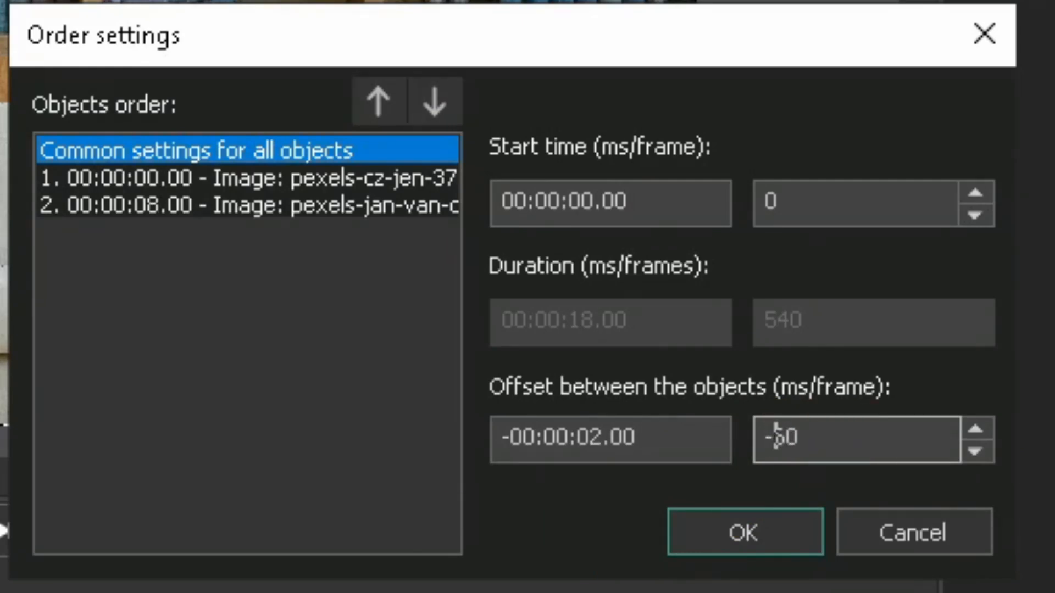
left_click(789, 544)
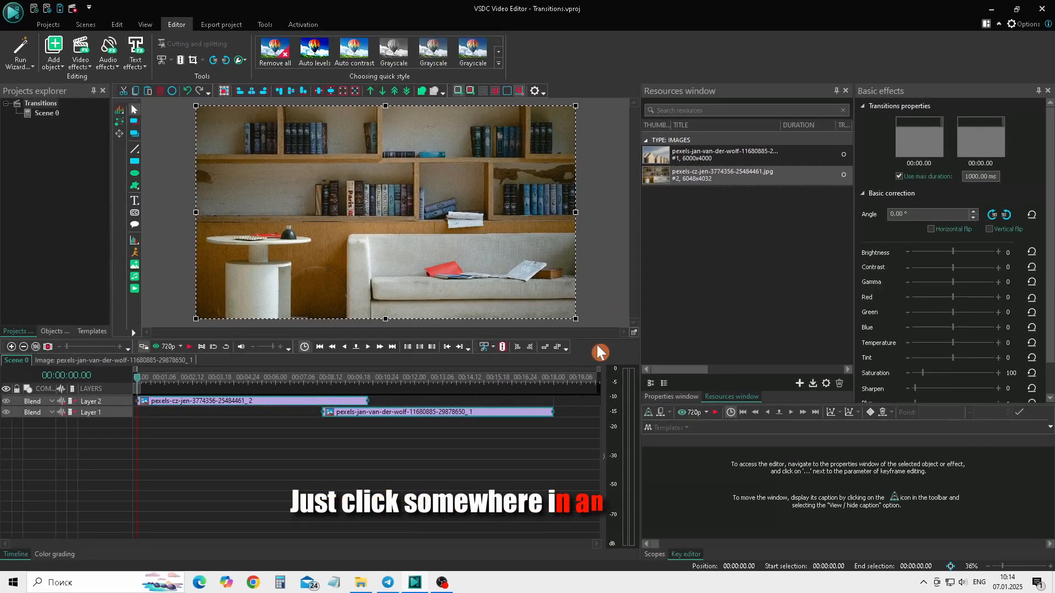
left_click(341, 431)
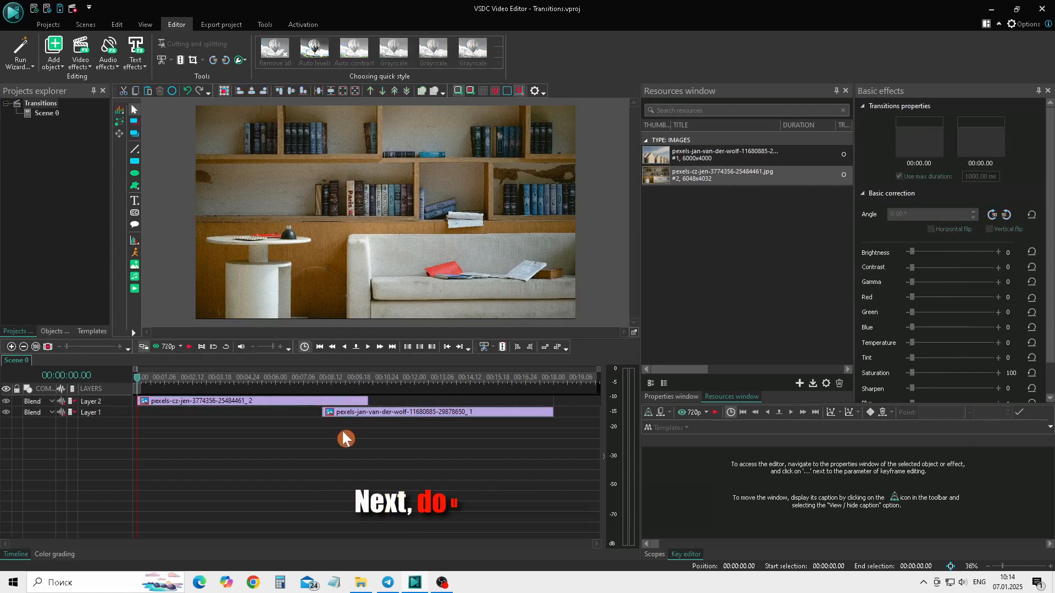
- Inside the bookshelf image's own timeline, add a sprite from 00:00:08.00 on a new layer, drawn about 655 by 322 px
double_click(317, 401)
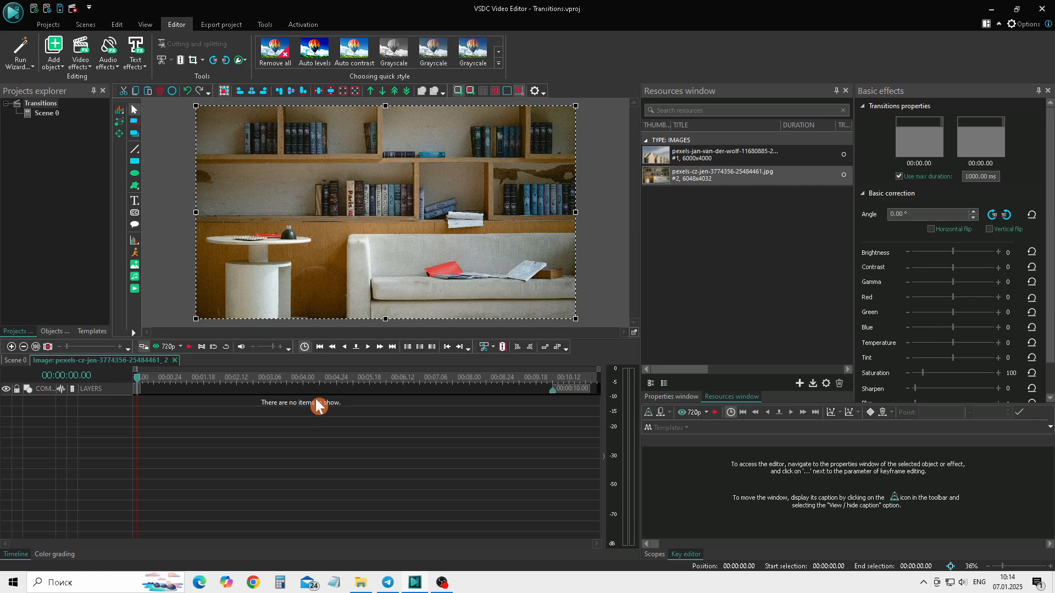
left_click(470, 383)
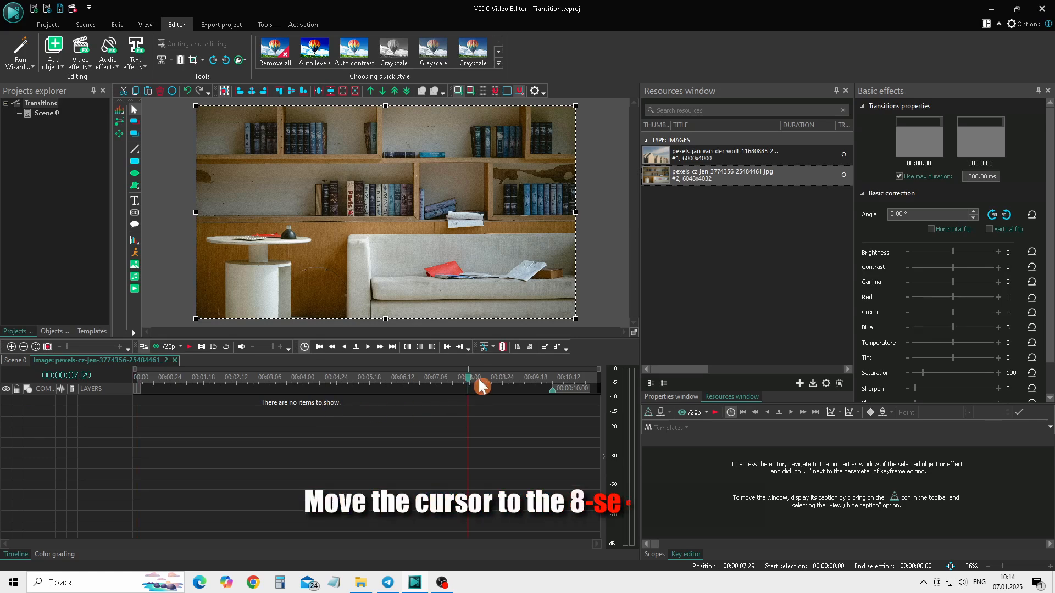
left_click(480, 385)
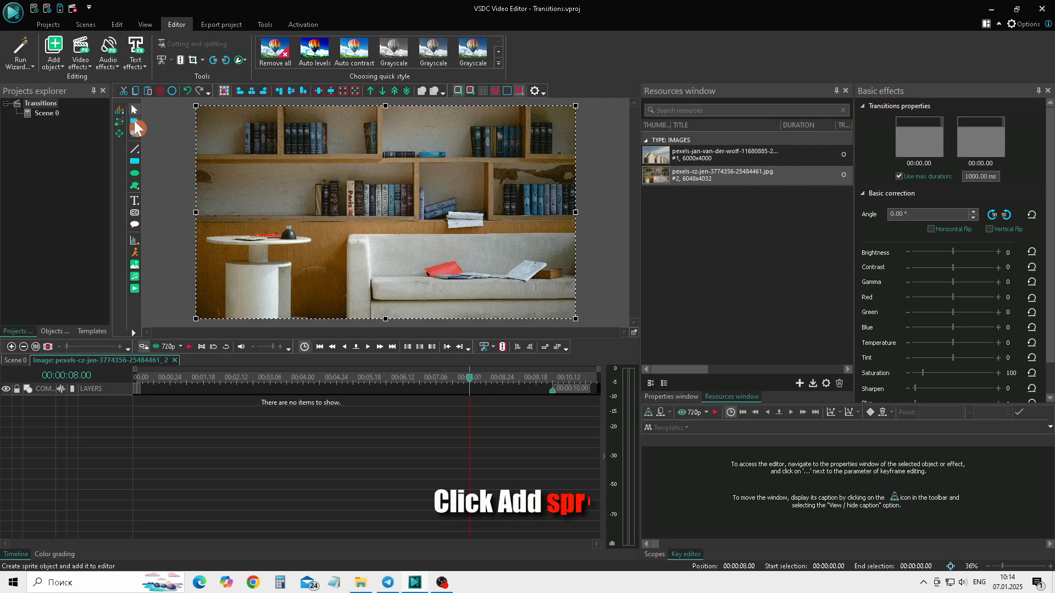
left_click(135, 127)
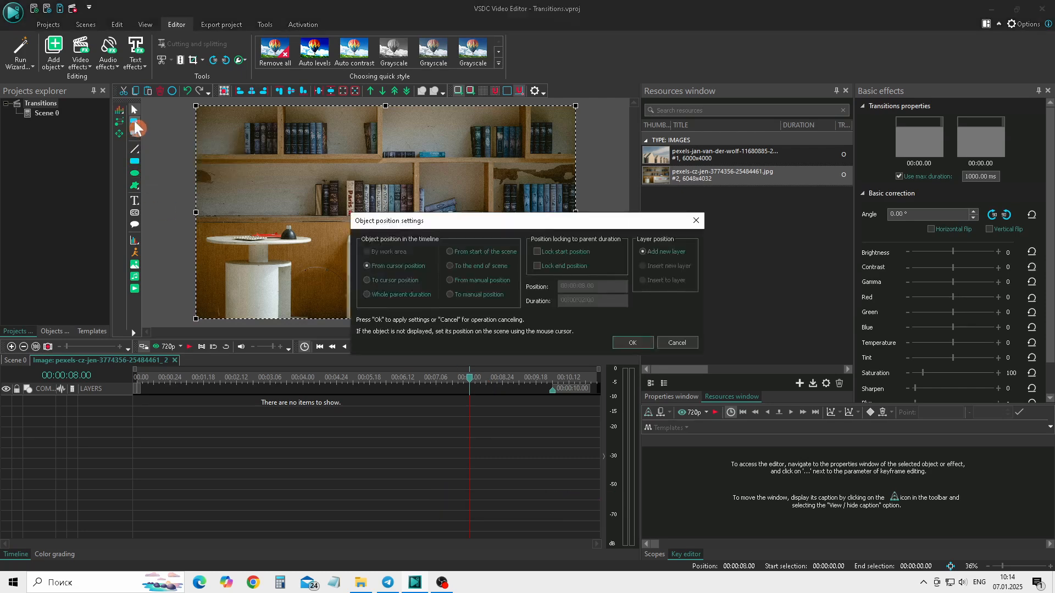
left_click(630, 345)
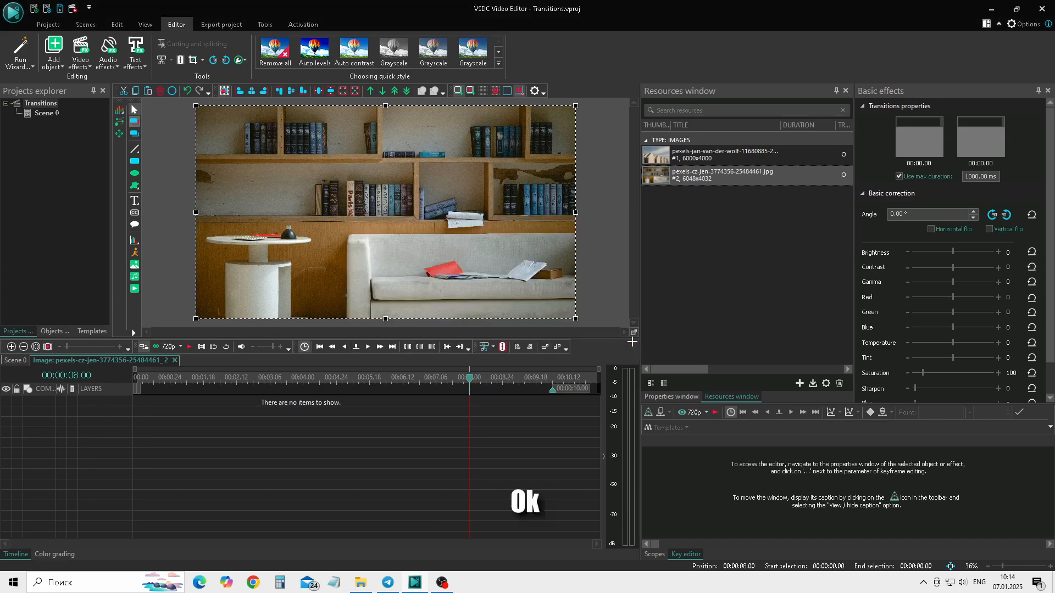
mouse_move(327, 165)
left_mouse_down()
mouse_move(334, 212)
mouse_move(456, 228)
left_mouse_up()
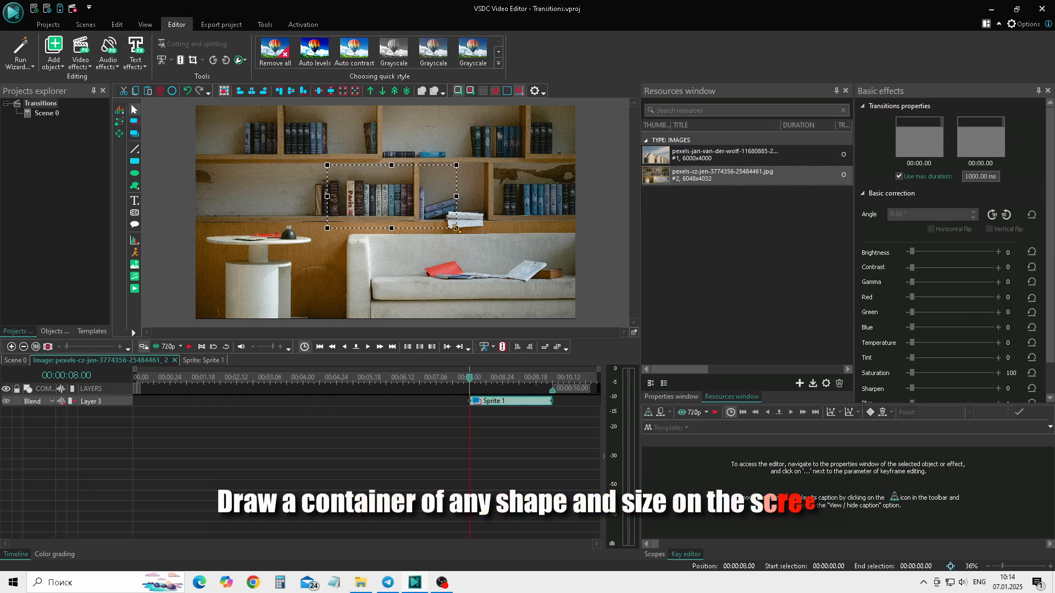
- Set the sprite to the same size as its parent and rename it "Transition"
left_click(672, 396)
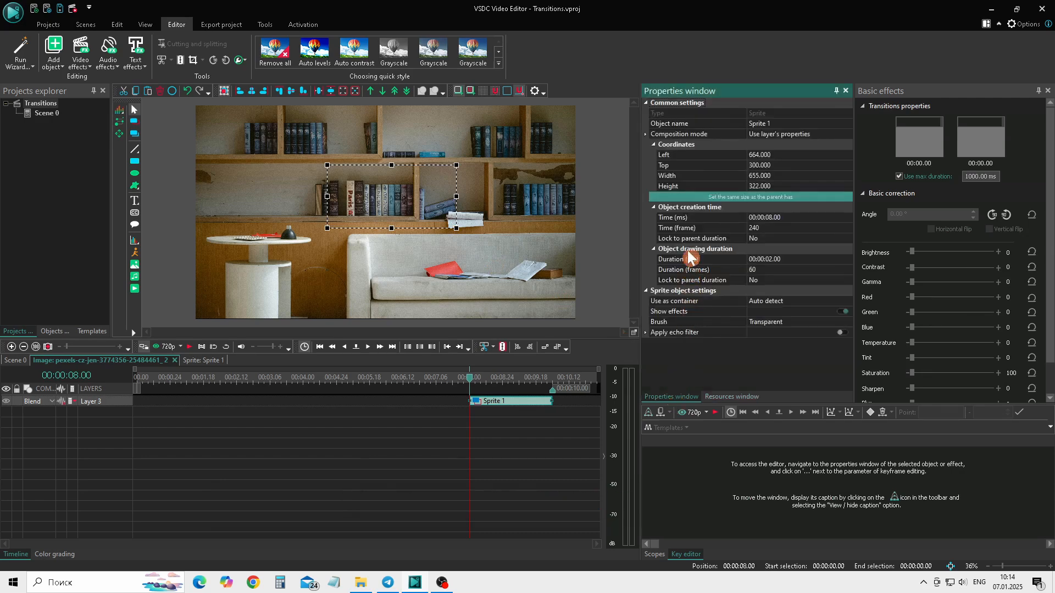
left_click(677, 202)
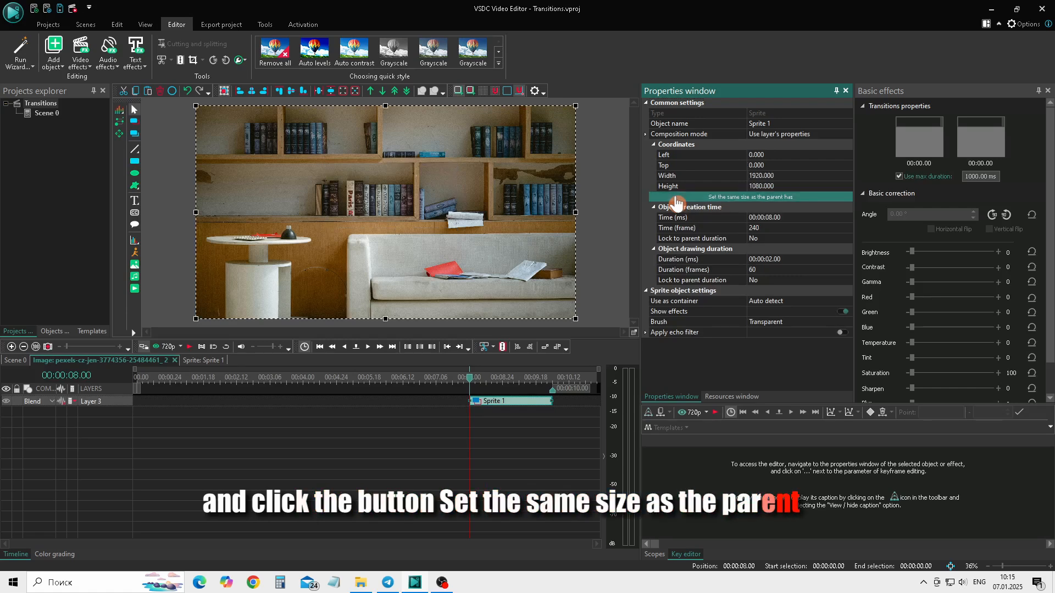
left_click(776, 124)
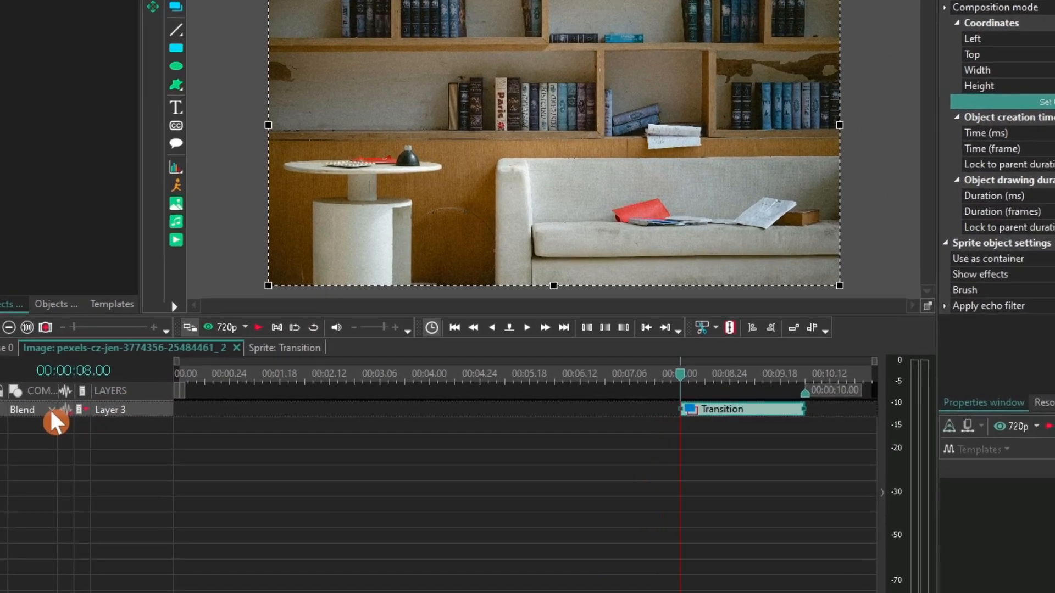
- Set the composition mode of the sprite's layer to Xor and open the Transition sprite's own timeline
left_click(51, 401)
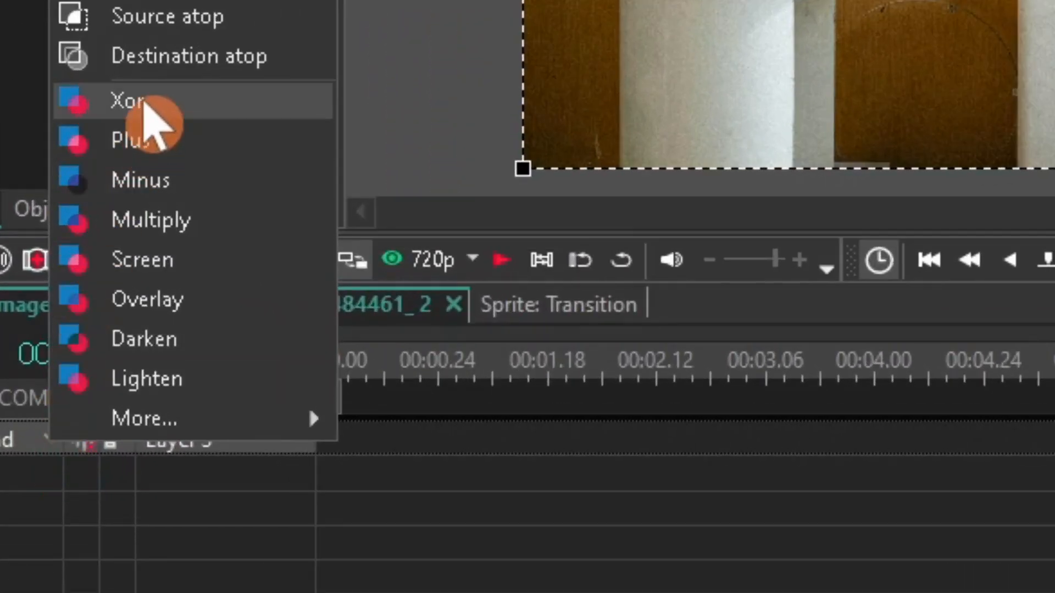
left_click(141, 101)
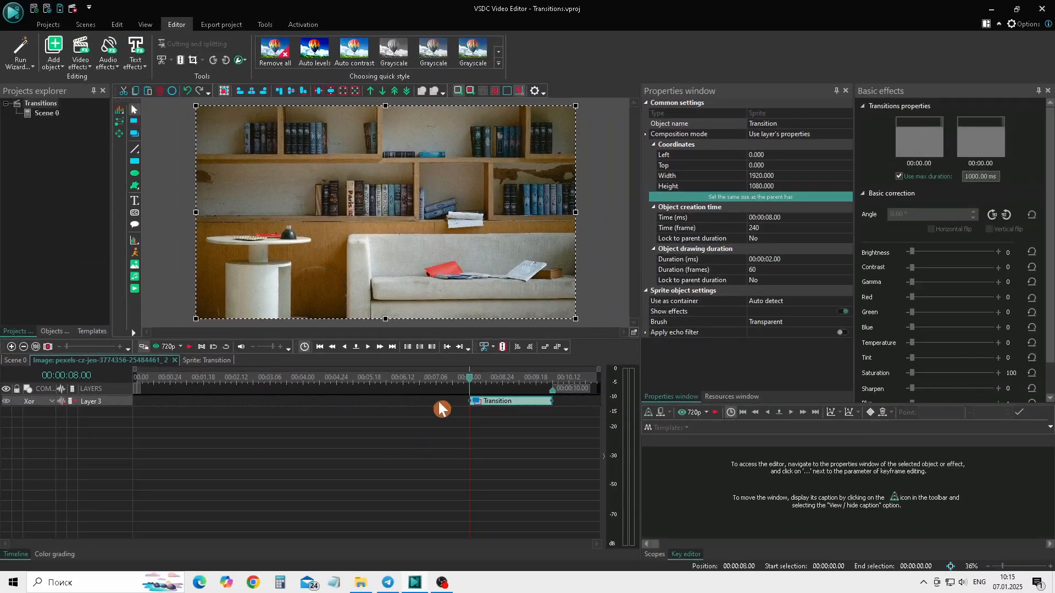
double_click(522, 404)
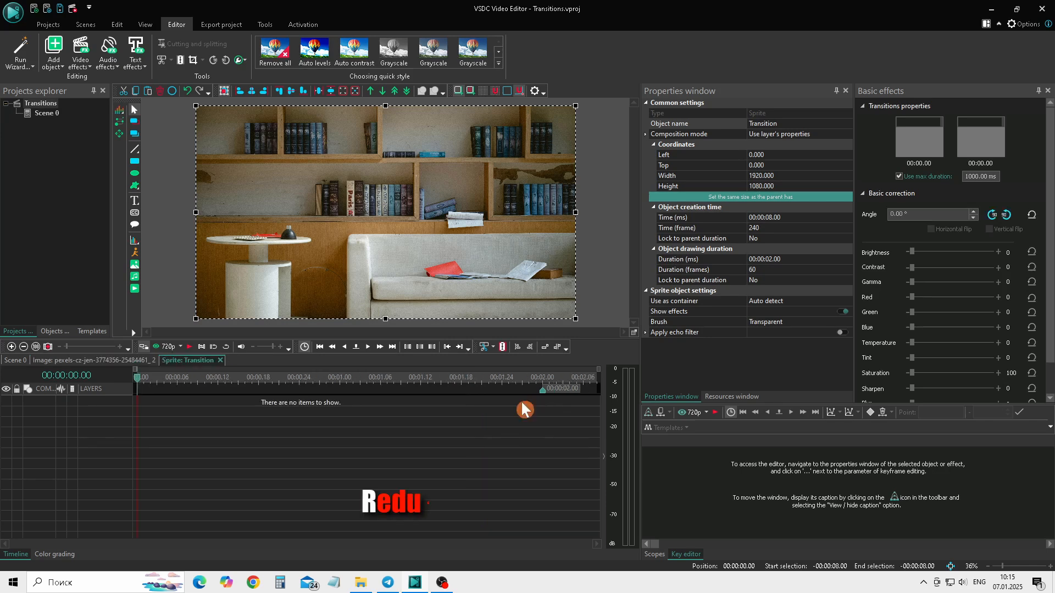
- Add an ellipse from the cursor position on a new layer, drawn over the image's upper-left corner
left_click(988, 567)
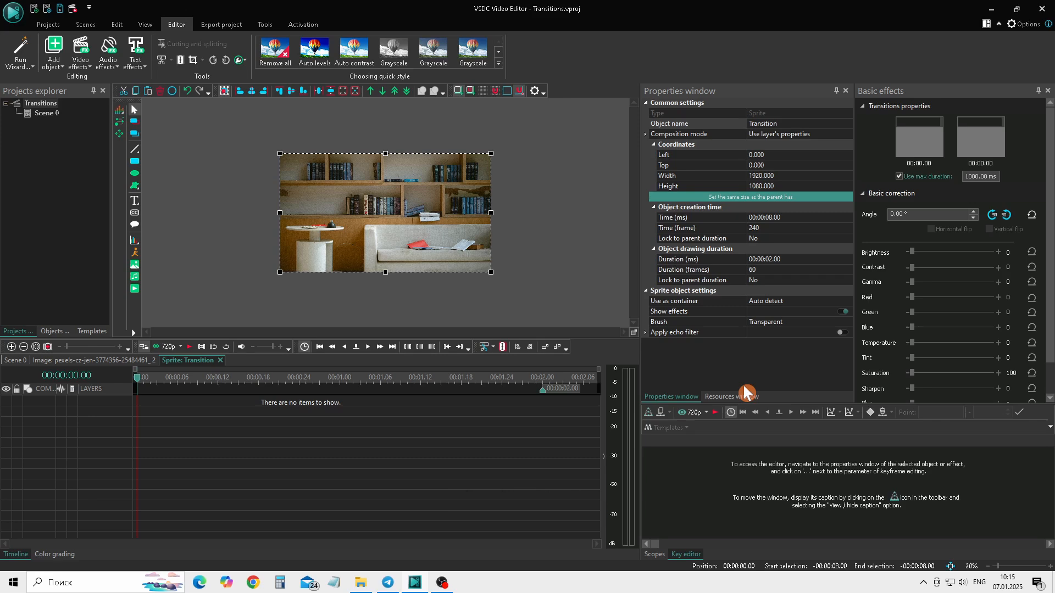
left_click(134, 173)
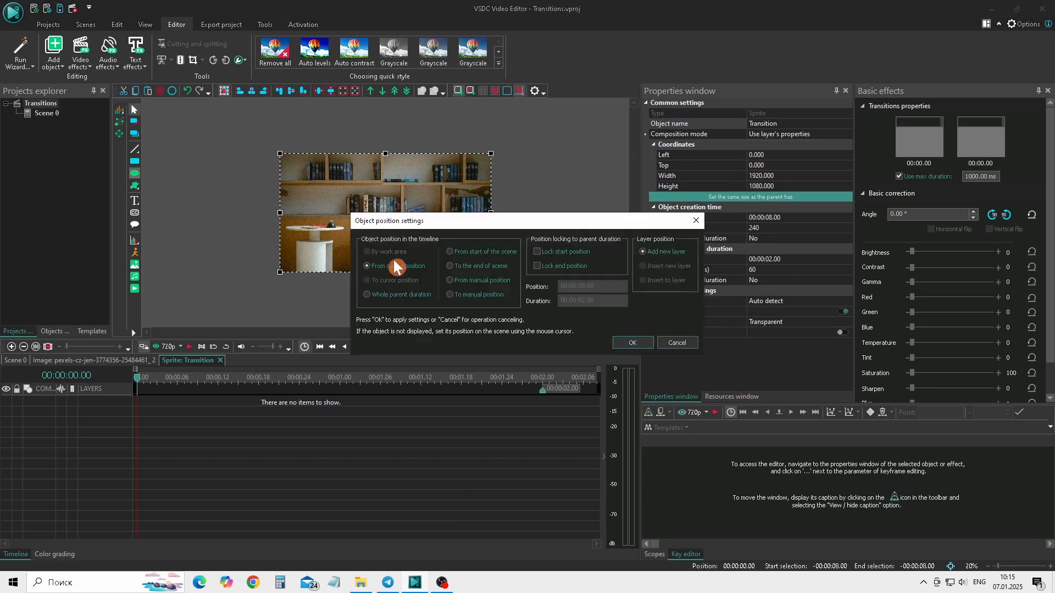
left_click(626, 344)
left_click_drag(272, 148, 456, 214)
- Duplicate the ellipse three times and spread the copies along the image's upper edge
right_click(255, 401)
left_click(299, 166)
right_click(337, 401)
left_click(371, 164)
right_click(355, 406)
left_click(385, 168)
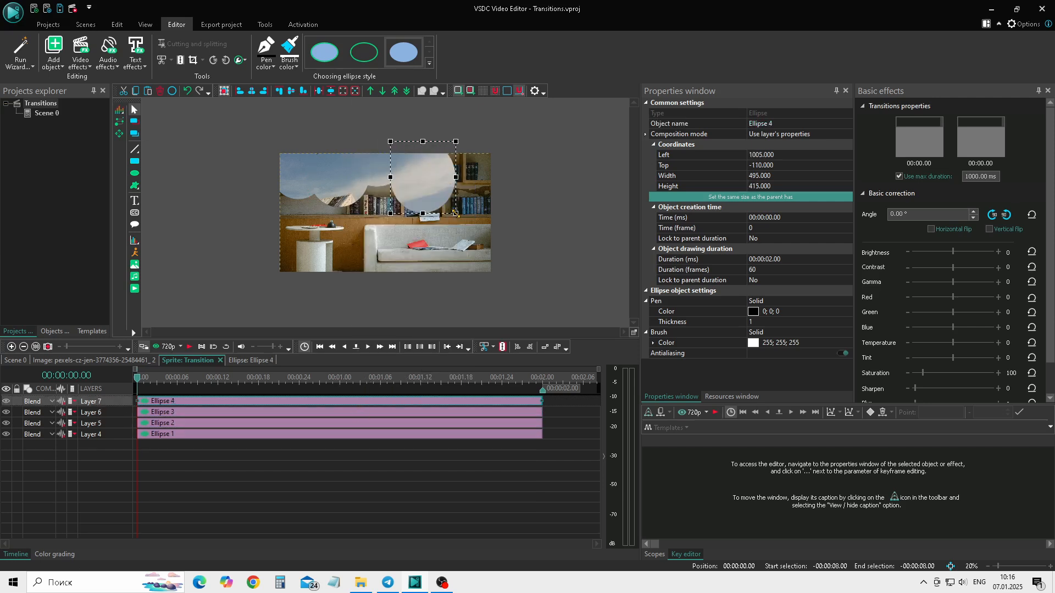
- Duplicate the ellipse again, place the copy over the image's upper-right corner and enlarge it to about 695 by 720 px
right_click(439, 405)
left_click(467, 170)
left_click_drag(434, 178, 480, 183)
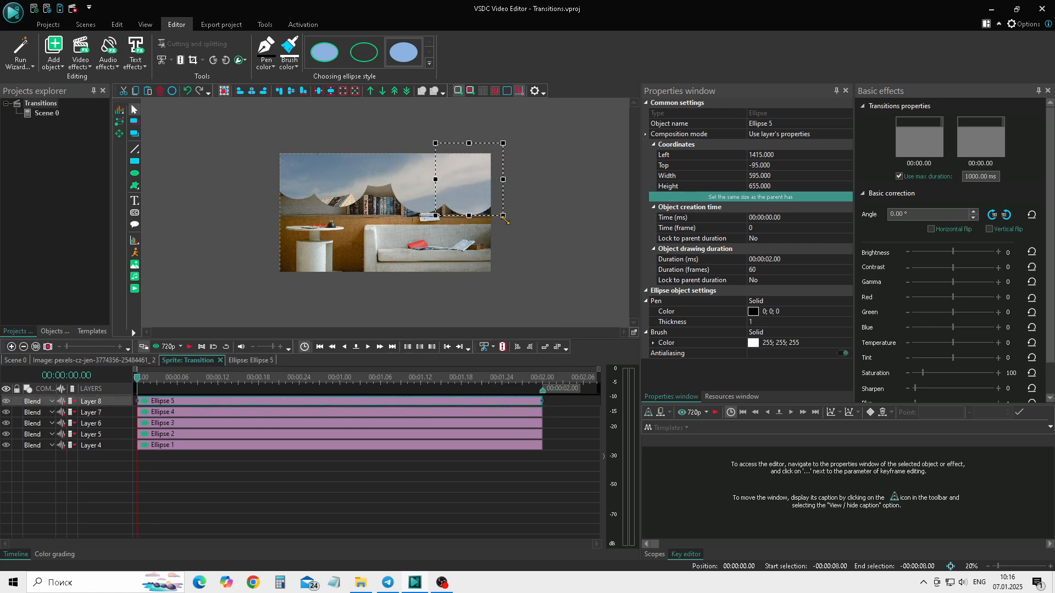
left_click_drag(504, 217, 512, 233)
left_click(350, 187)
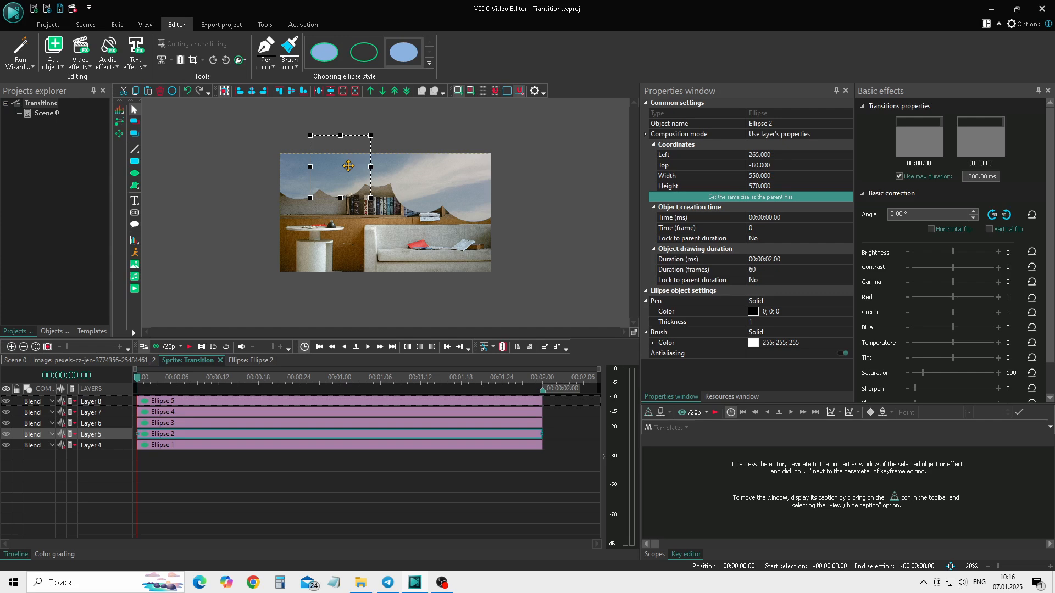
- Duplicate the large ellipse twice, placing the first copy over the image's lower-right corner and repositioning the second over another uncovered area
right_click(291, 405)
left_click(320, 171)
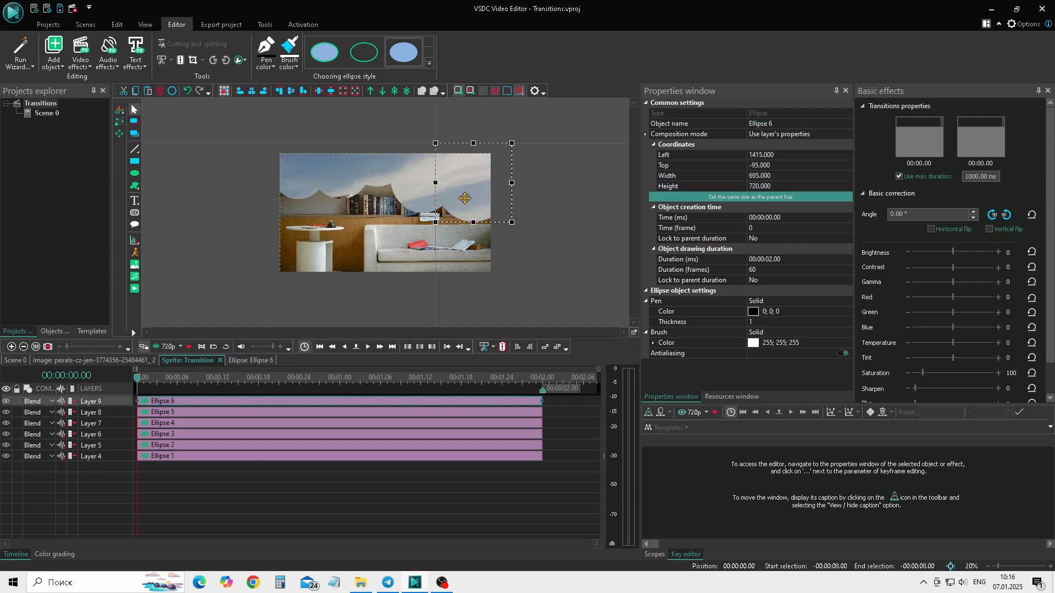
right_click(369, 399)
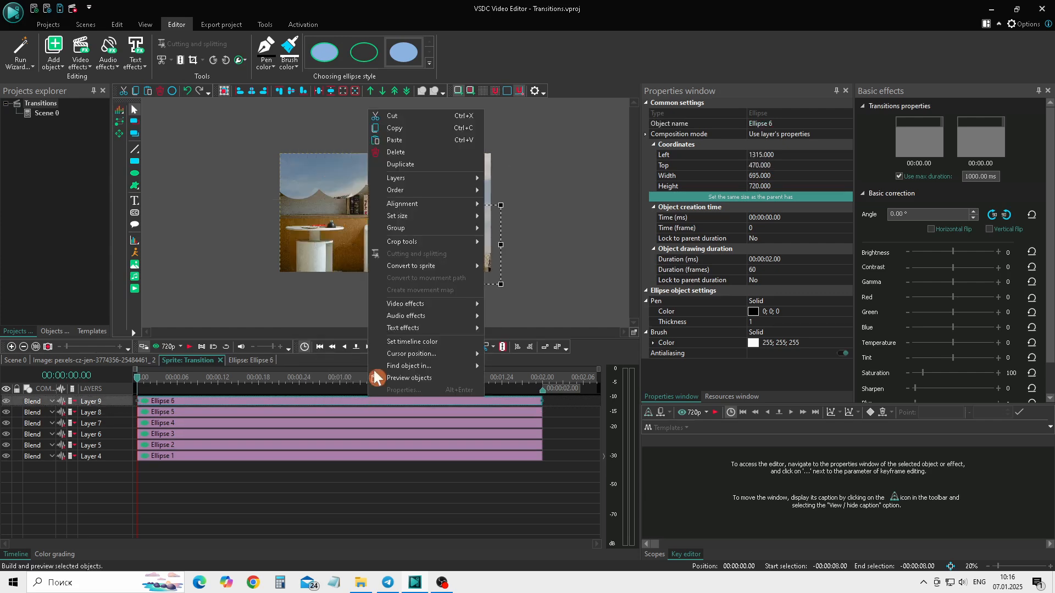
left_click(400, 166)
left_click_drag(459, 258, 263, 221)
- Make four more ellipse duplicates over uncovered areas, ending with one about 500 by 500 px at the image's lower-left corner
right_click(371, 400)
left_click(401, 167)
right_click(359, 400)
left_click(400, 167)
right_click(341, 406)
left_click(347, 167)
right_click(364, 410)
left_click(400, 170)
- Add two more ellipse duplicates over the remaining central gaps, sized about 435 by 435 px and 525 by 525 px
right_click(329, 400)
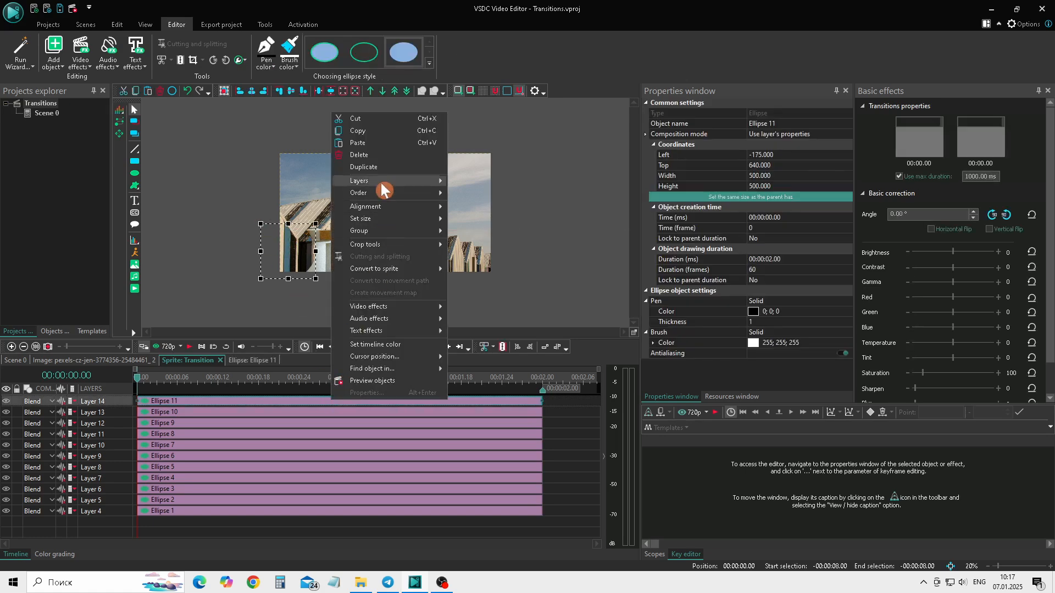
left_click(364, 168)
left_click_drag(298, 253, 341, 237)
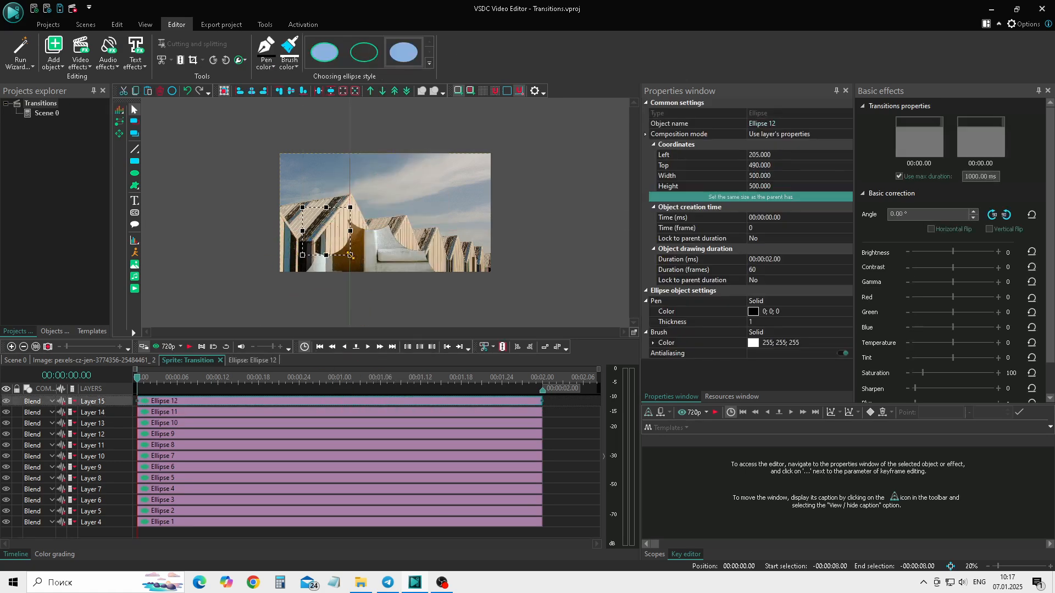
right_click(366, 410)
left_click(397, 167)
mouse_move(351, 253)
left_mouse_down()
mouse_move(413, 266)
mouse_move(343, 269)
left_mouse_up()
- Duplicate the 525 px ellipse three times and place the copies along the image's lower edge to cover the remaining gaps
right_click(390, 403)
left_click(421, 164)
right_click(360, 405)
left_click(391, 165)
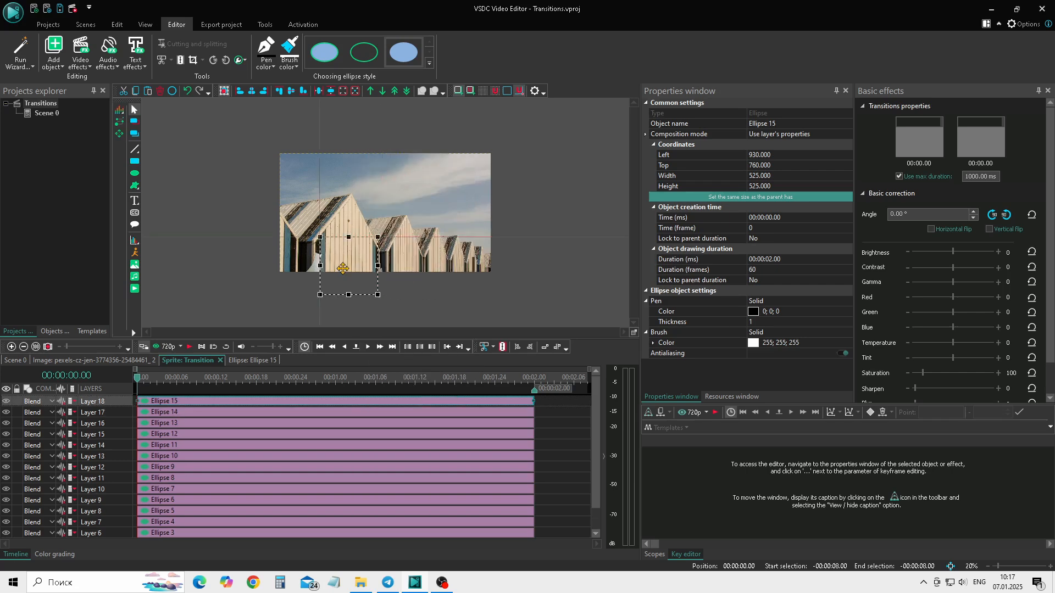
right_click(352, 408)
left_click(385, 167)
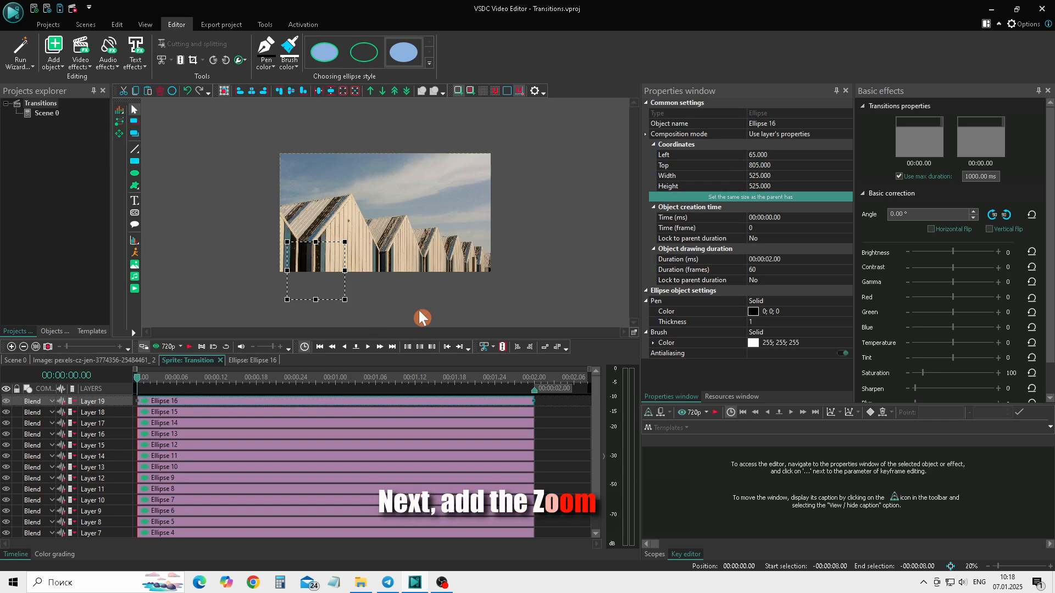
- With no ellipse selected, add a Zoom transform effect to the sprite's timeline on an inserted new layer, covering the whole parent duration
left_click(558, 438)
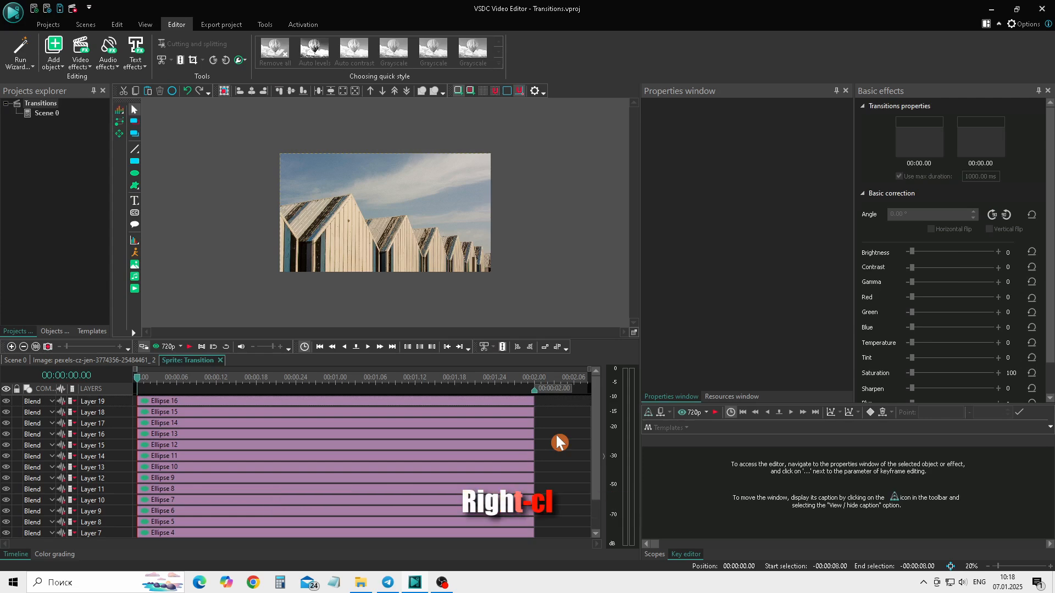
right_click(556, 435)
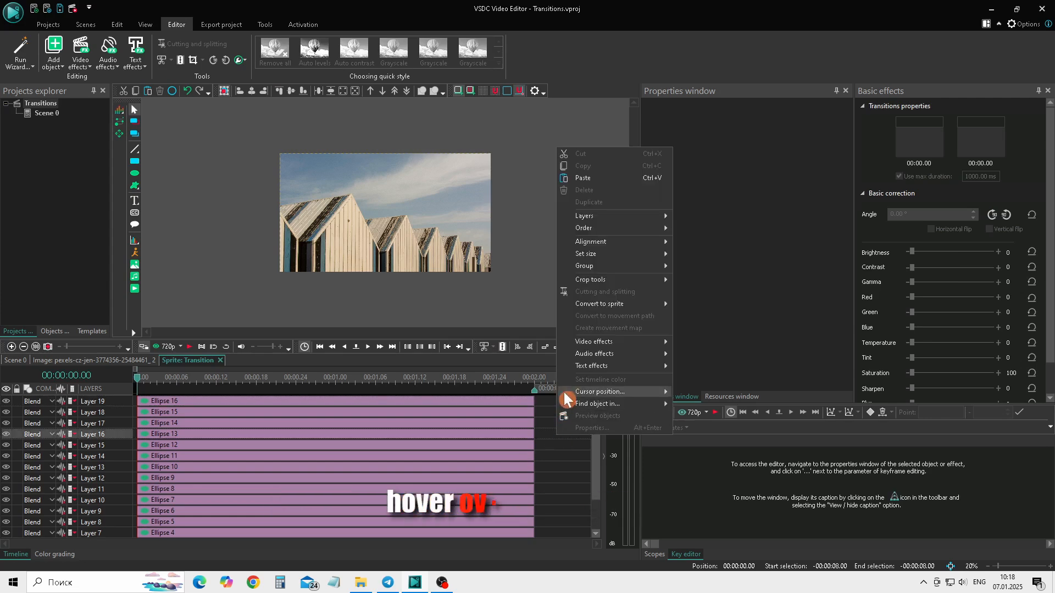
mouse_move(588, 344)
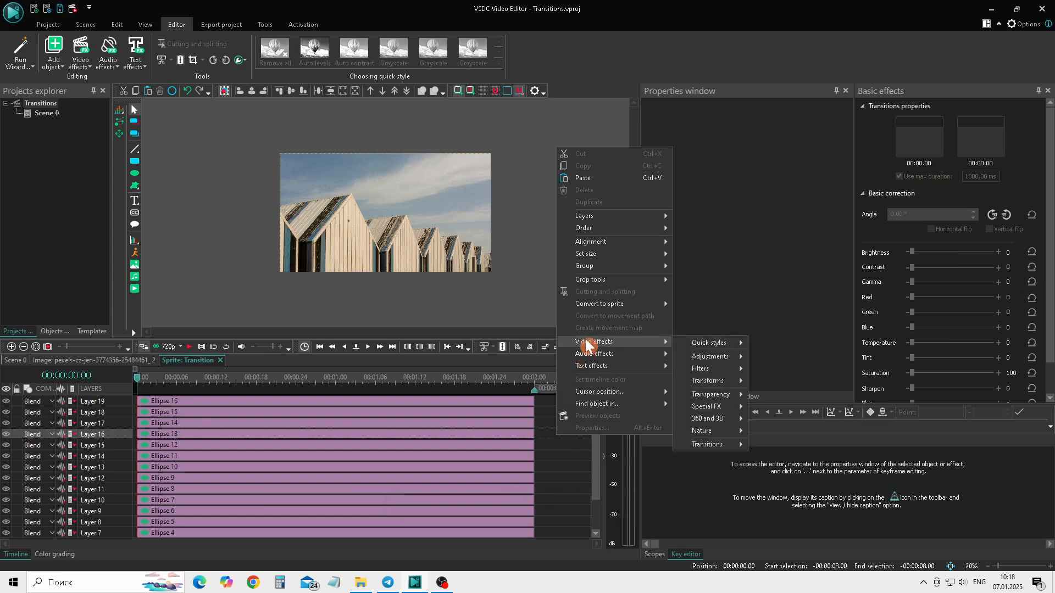
mouse_move(711, 380)
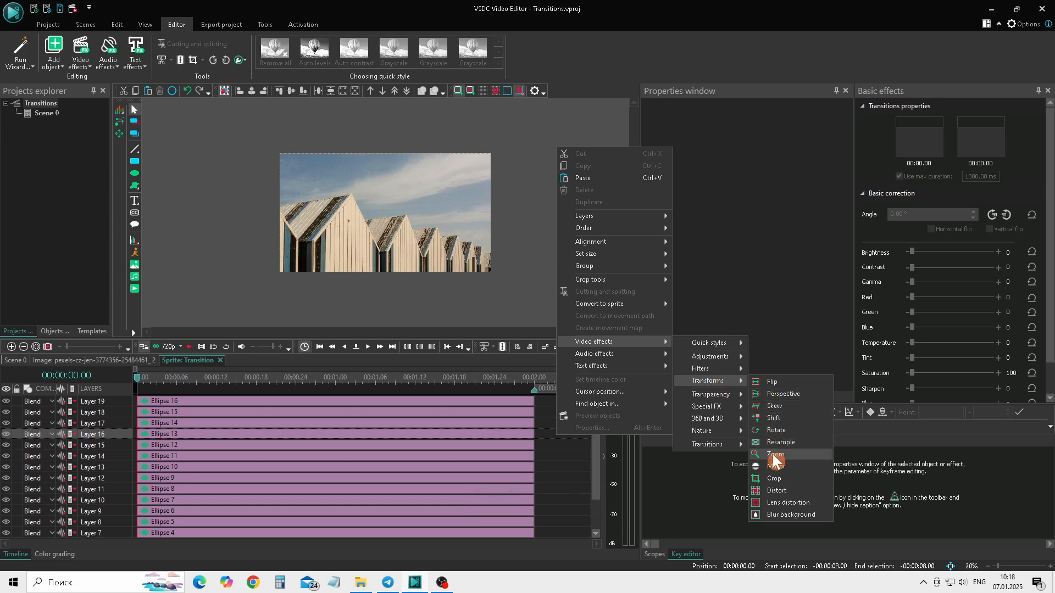
left_click(774, 455)
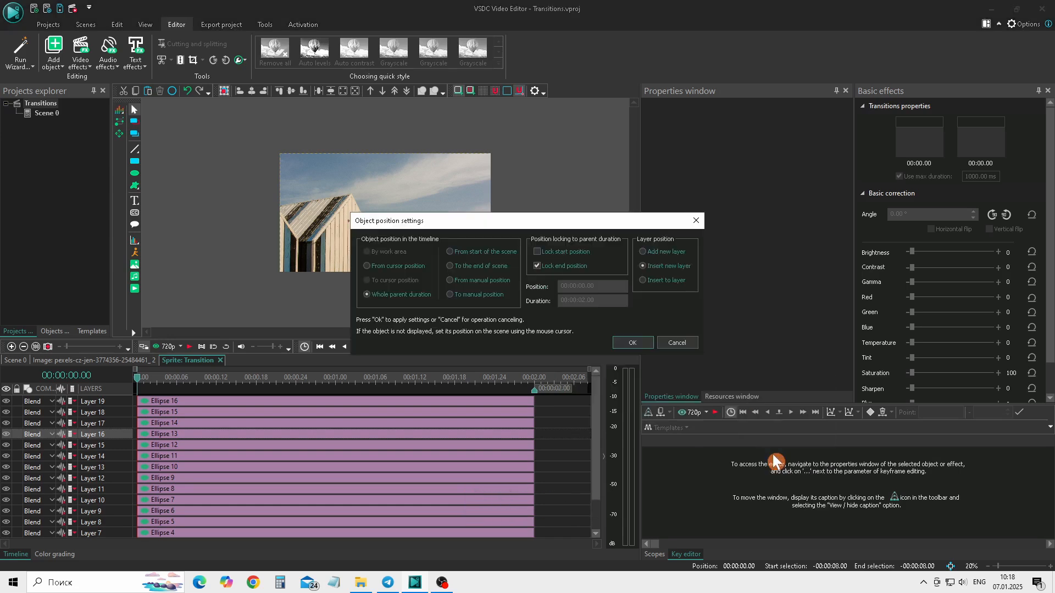
left_click(630, 344)
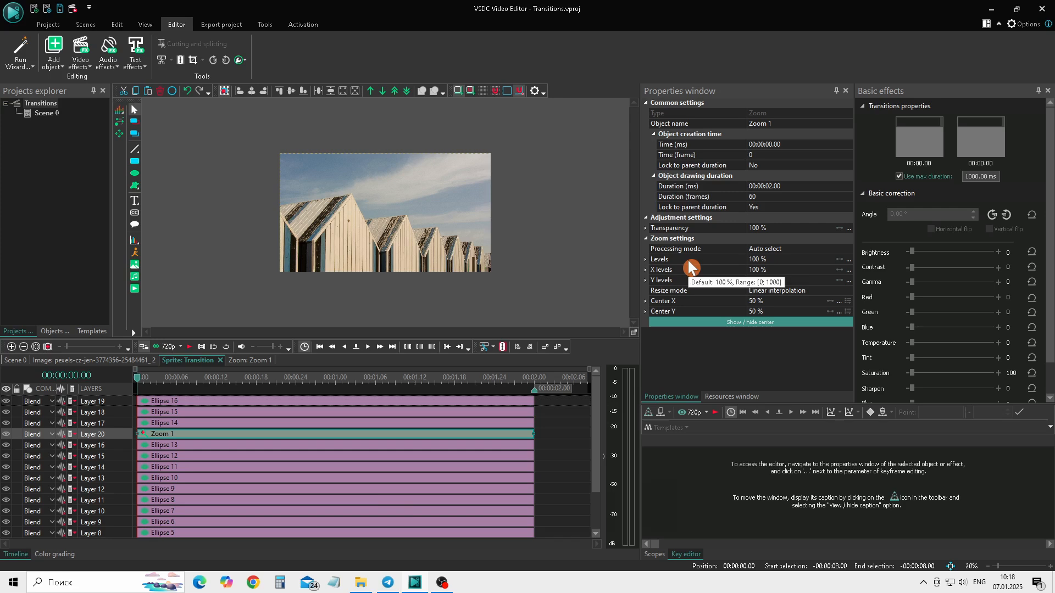
- Set the initial value of the Zoom effect's Levels to 0 %
left_click(645, 259)
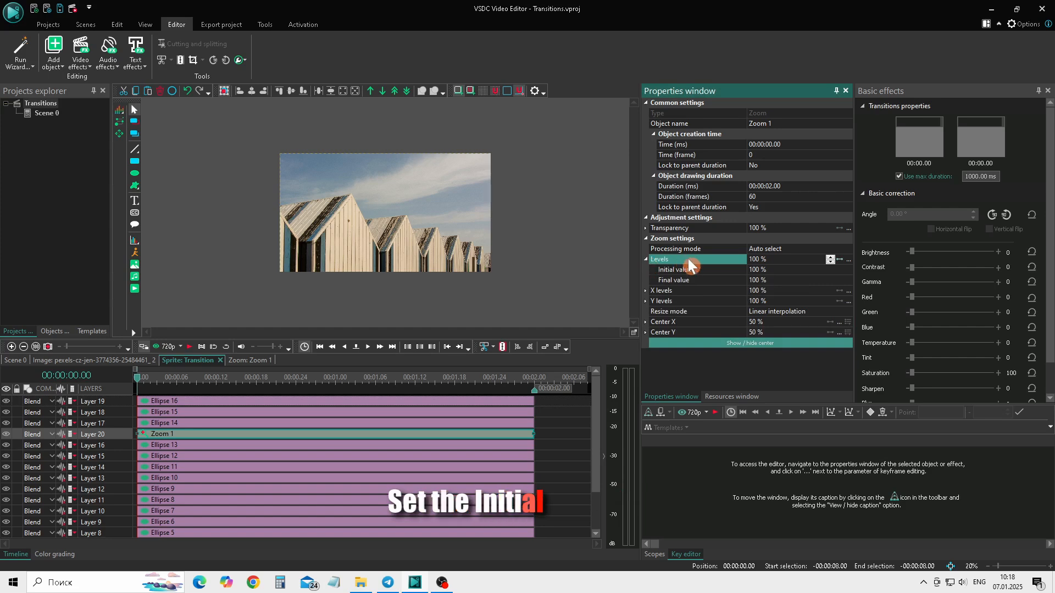
left_click(759, 269)
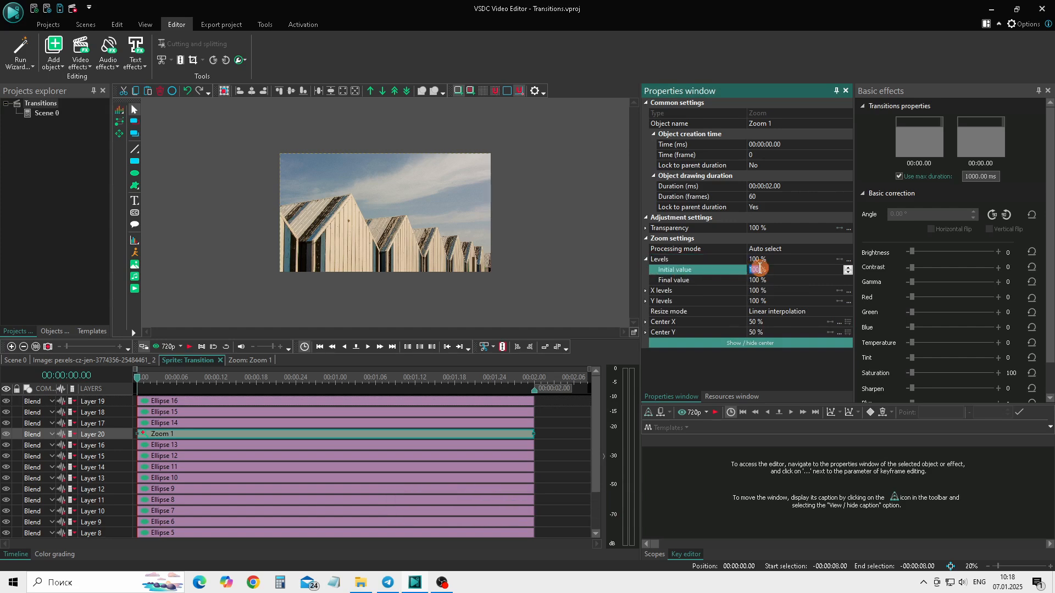
key("Return")
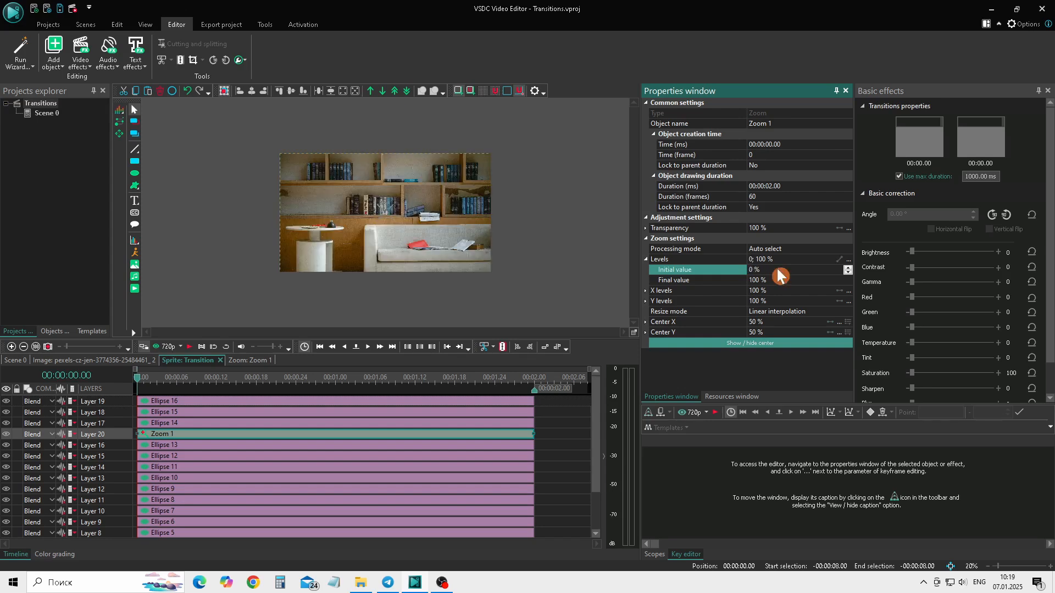
- Copy the Zoom effect, paste it into the timeline of Ellipse 16 and return to the Transition sprite
right_click(305, 435)
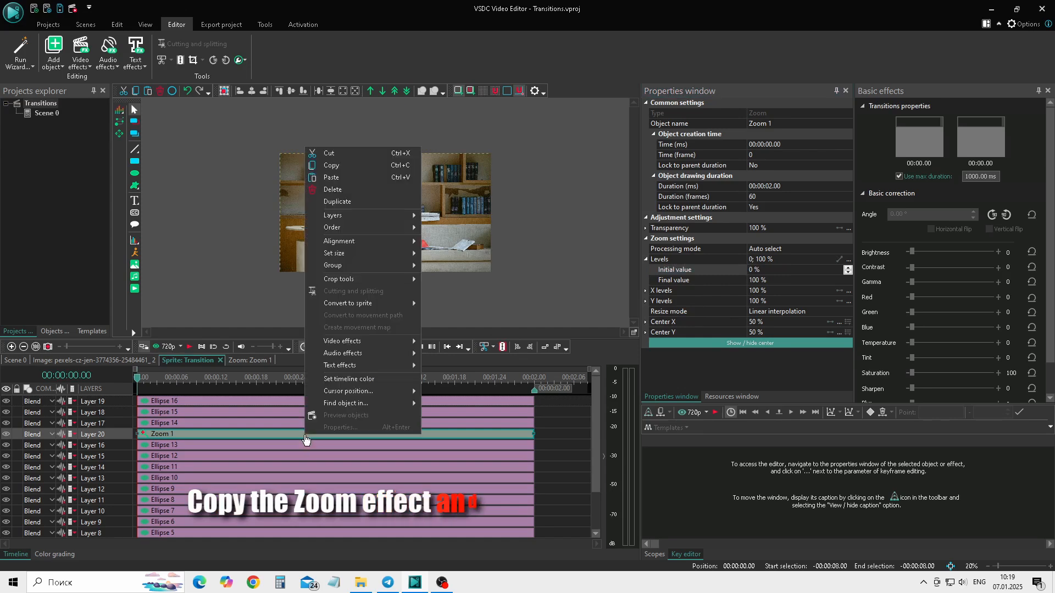
left_click(342, 165)
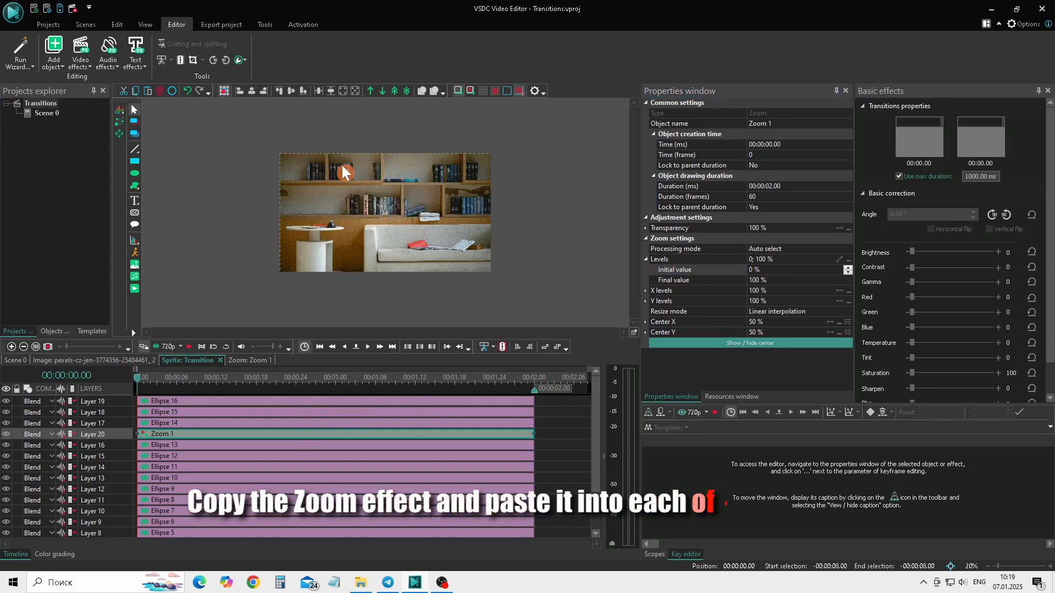
left_click(330, 400)
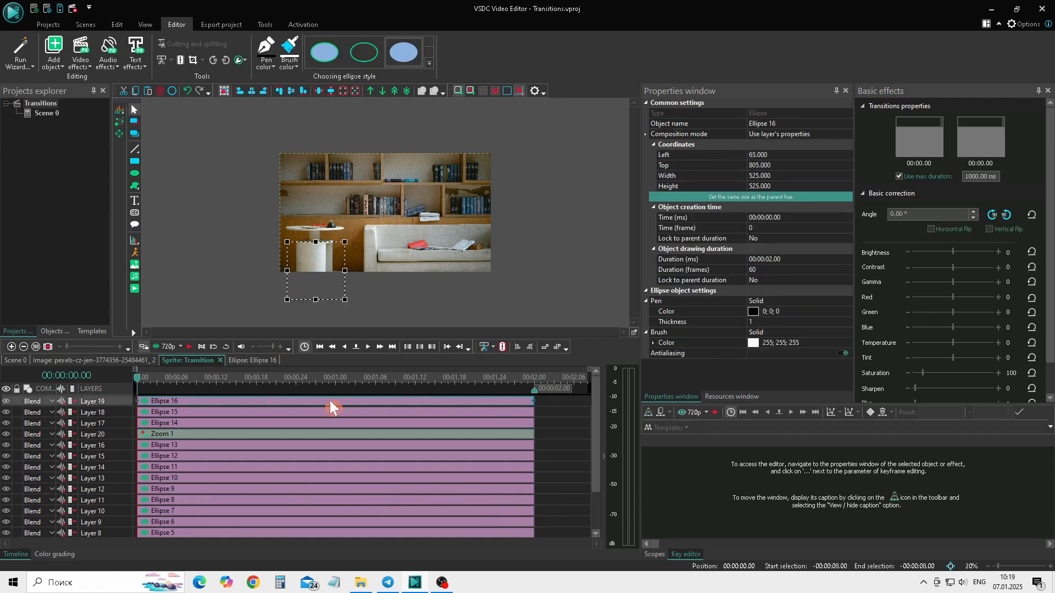
double_click(329, 401)
right_click(330, 403)
left_click(360, 147)
left_click(177, 360)
- Paste the Zoom effect into the timelines of Ellipse 15 and Ellipse 14, returning to the sprite after each
double_click(210, 410)
right_click(210, 410)
left_click(244, 149)
left_click(185, 359)
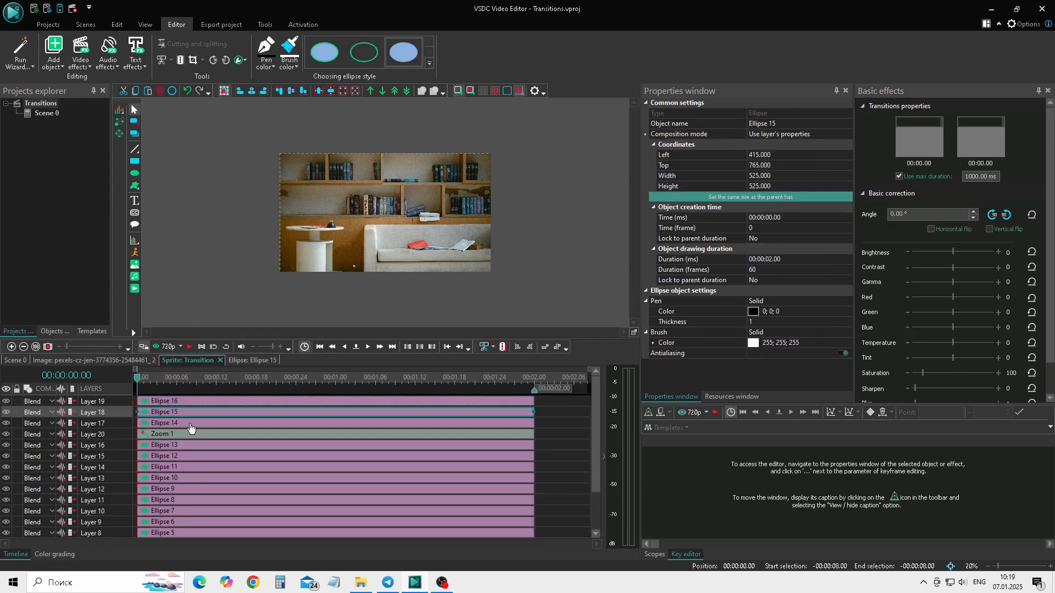
double_click(189, 426)
right_click(189, 422)
left_click(218, 166)
left_click(185, 360)
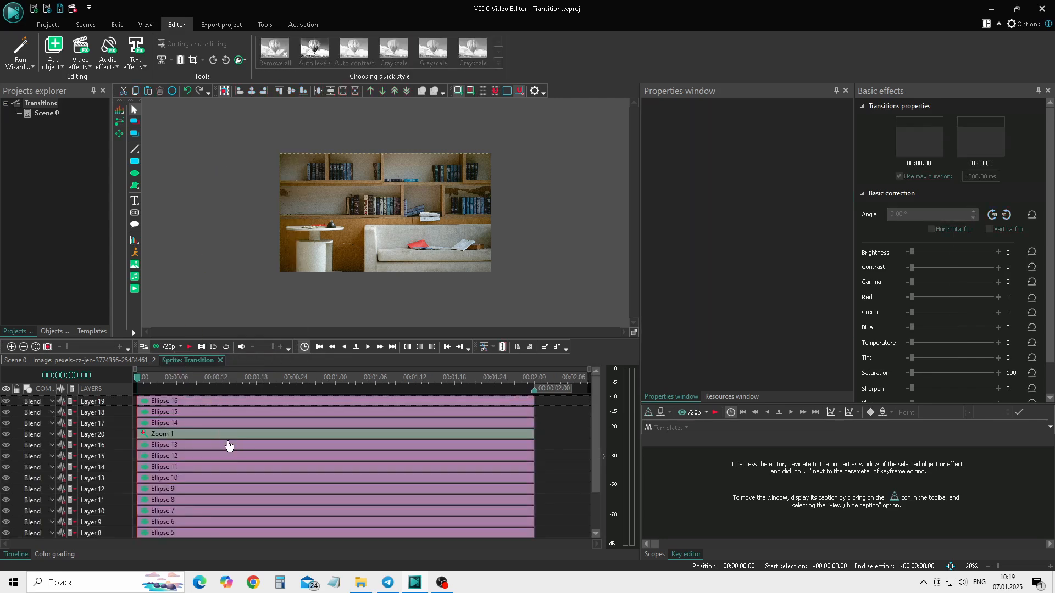
- Paste the Zoom effect into the timelines of Ellipse 13 and Ellipse 12, returning to the sprite after each
double_click(227, 443)
right_click(226, 438)
left_click(254, 183)
left_click(186, 360)
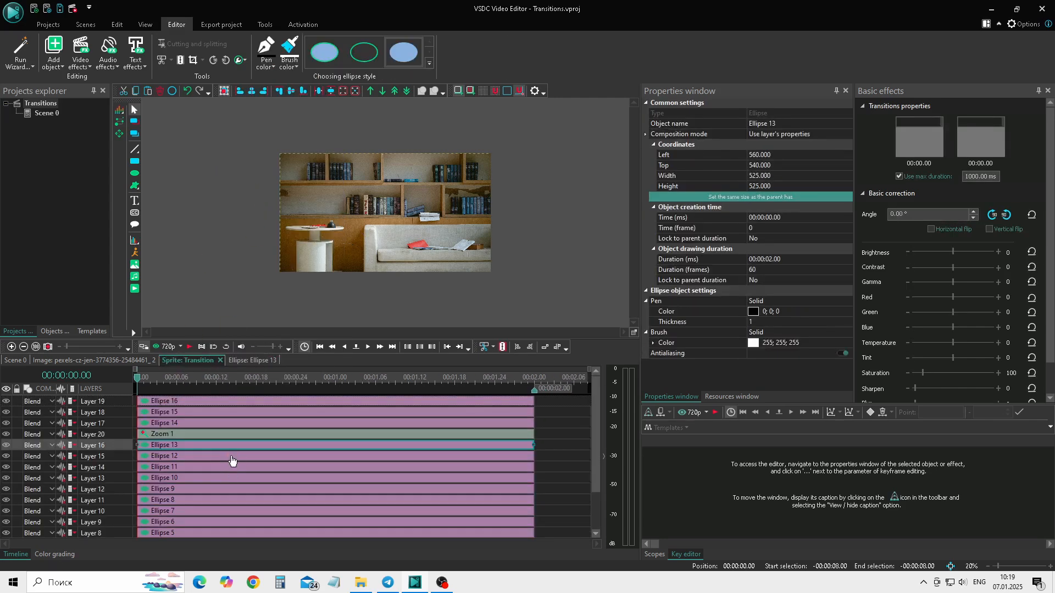
double_click(231, 446)
right_click(231, 444)
left_click(258, 188)
left_click(186, 360)
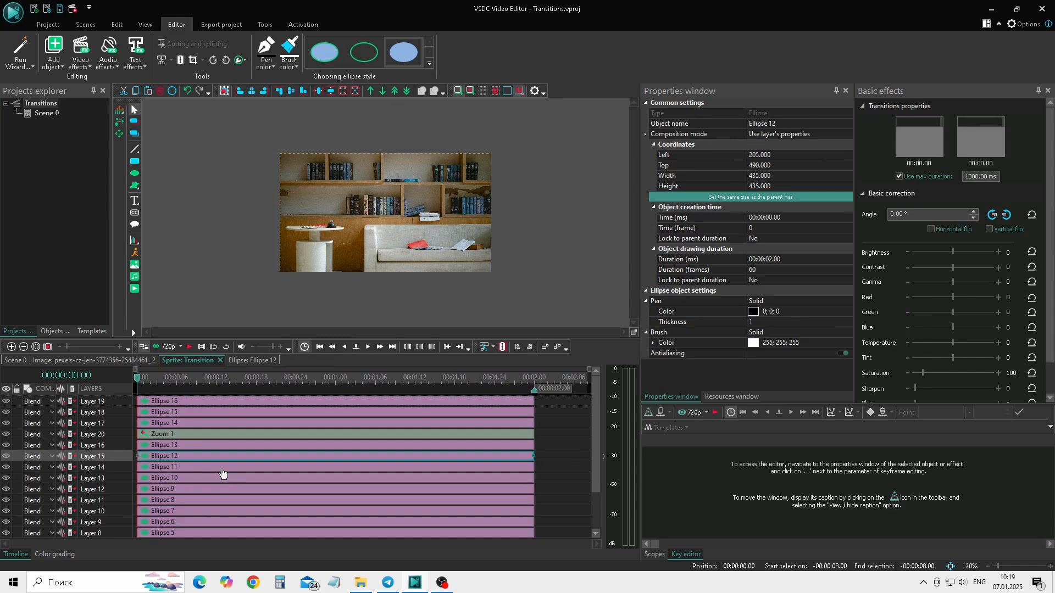
- Paste the Zoom effect into the timelines of Ellipse 11 and Ellipse 10, returning to the sprite after each
double_click(229, 452)
right_click(229, 452)
left_click(258, 188)
left_click(186, 360)
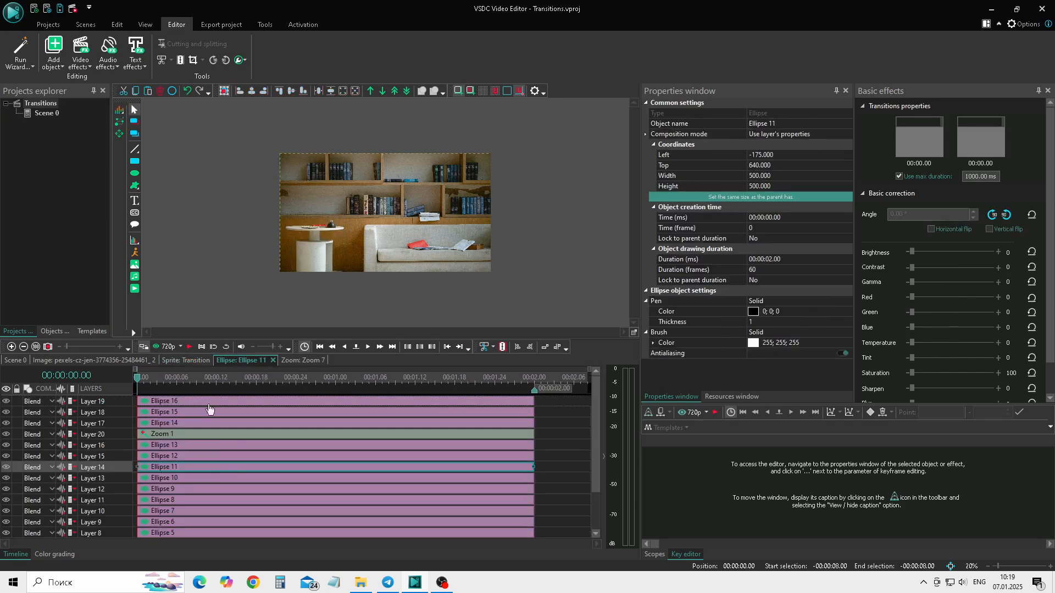
double_click(222, 476)
right_click(222, 480)
left_click(266, 189)
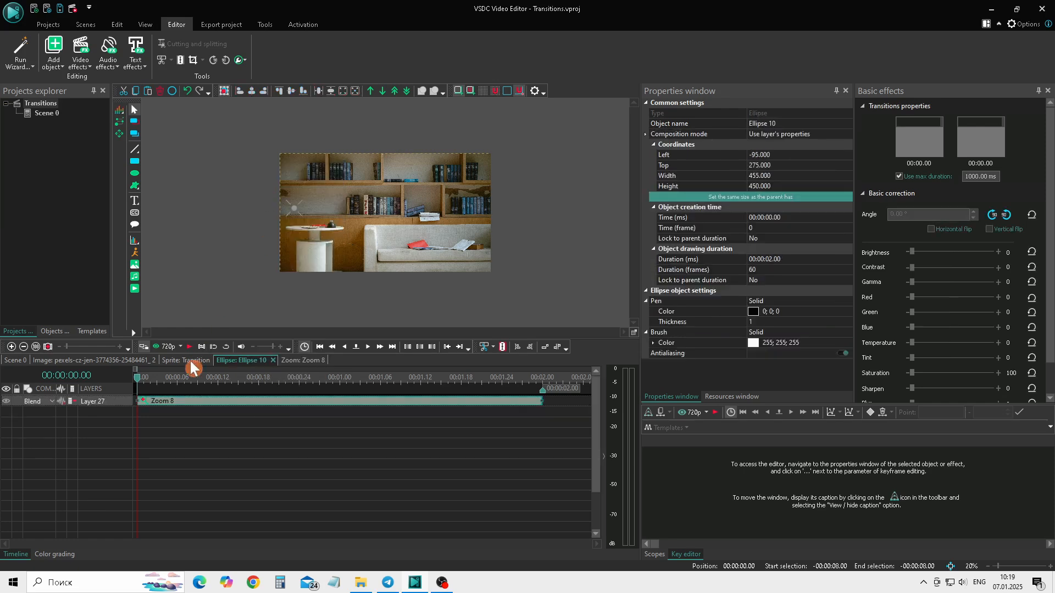
left_click(187, 360)
- Paste the Zoom effect into the timelines of Ellipse 9 and Ellipse 8, returning to the sprite after each
double_click(236, 491)
right_click(238, 462)
left_click(258, 197)
left_click(186, 360)
double_click(227, 500)
right_click(230, 448)
left_click(260, 189)
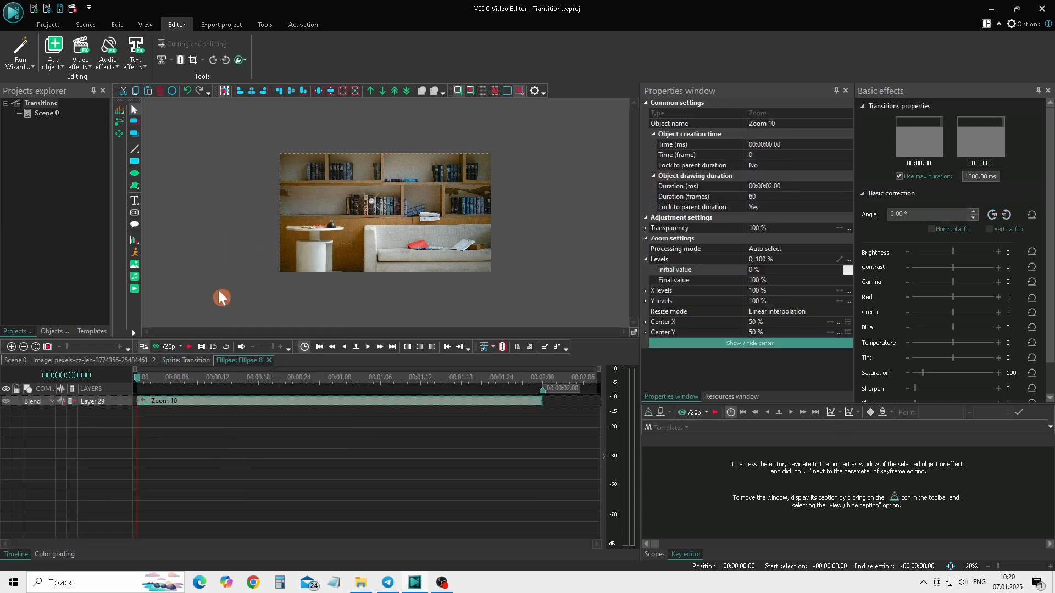
left_click(188, 360)
- Paste the Zoom effect into the timelines of Ellipse 7 and Ellipse 6, returning to the sprite after each
double_click(245, 509)
right_click(220, 439)
left_click(259, 207)
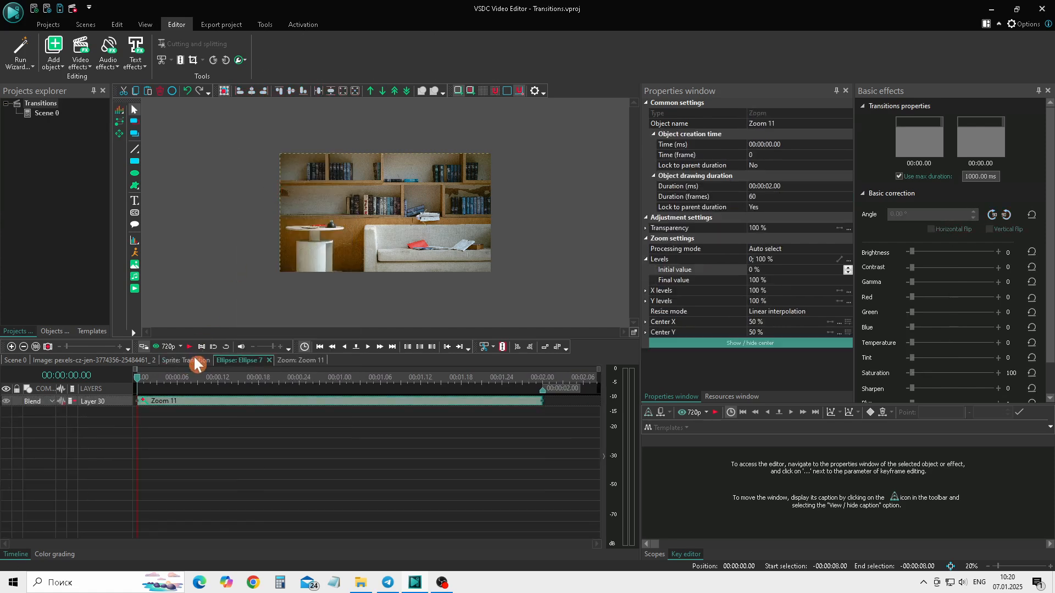
left_click(189, 360)
double_click(236, 522)
right_click(235, 453)
left_click(262, 197)
left_click(191, 360)
- Paste the Zoom effect into the timeline of Ellipse 5 and return to the Transition sprite
double_click(230, 533)
right_click(243, 434)
left_click(263, 200)
left_click(190, 360)
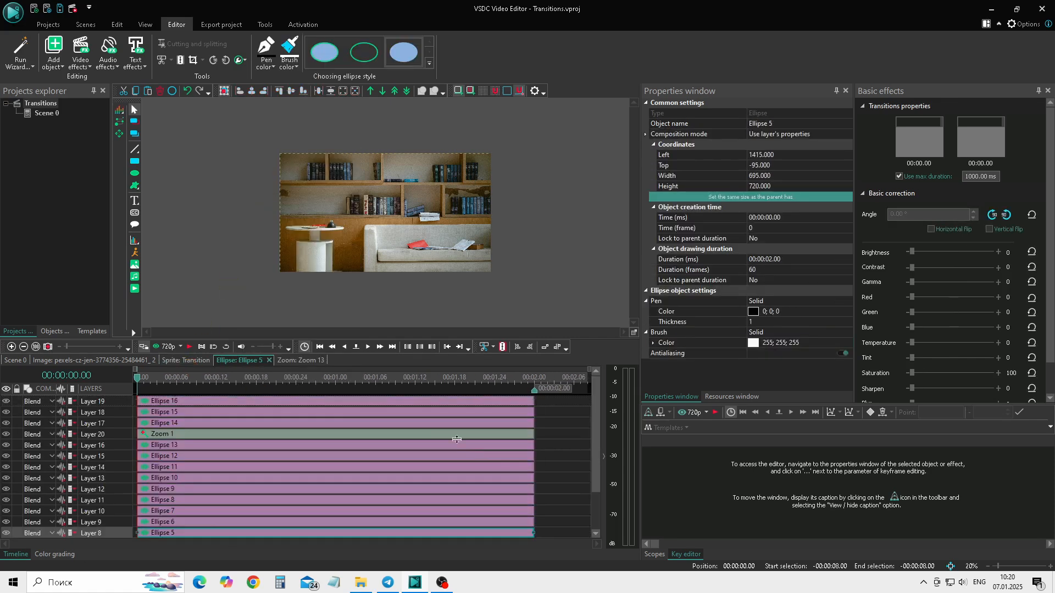
- Paste the Zoom effect into the timelines of Ellipse 4 and Ellipse 3, returning to the Transition sprite after each
double_click(386, 501)
right_click(305, 448)
left_click(324, 197)
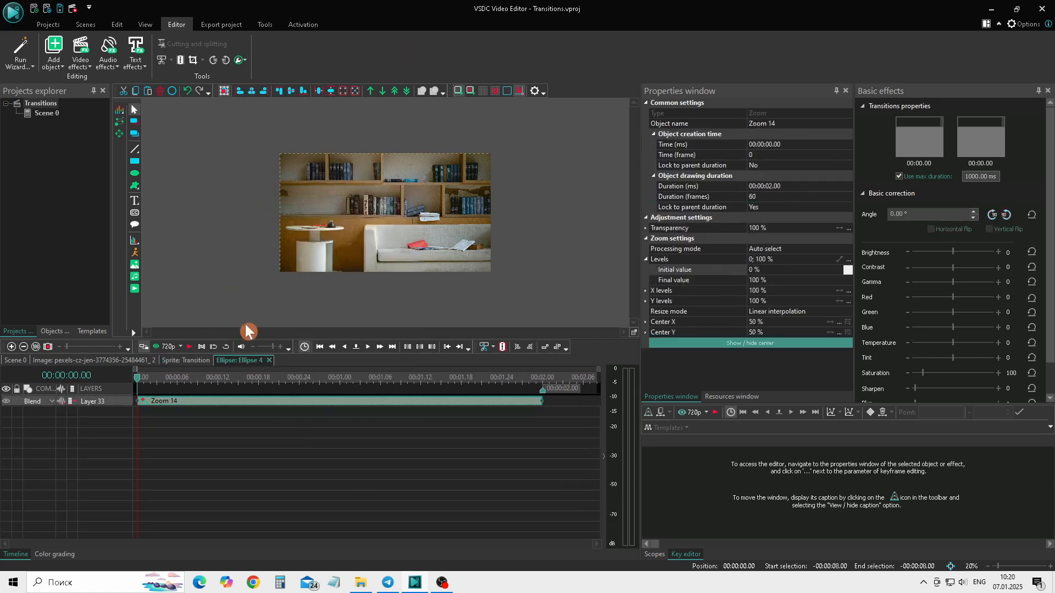
left_click(189, 360)
double_click(302, 512)
right_click(295, 439)
left_click(327, 197)
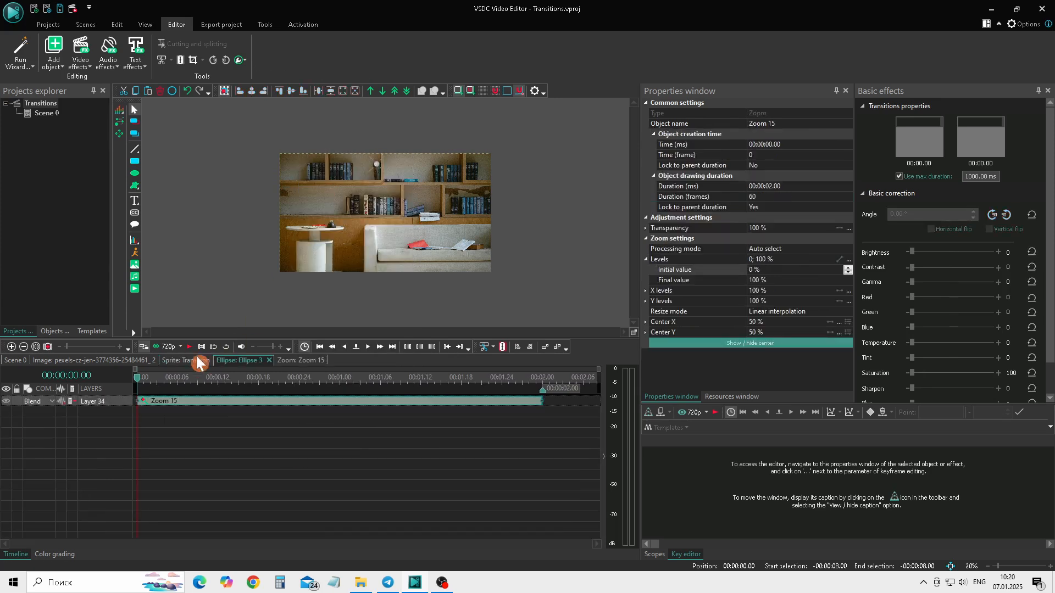
left_click(192, 360)
- Paste the Zoom effect into the timelines of Ellipse 2 and Ellipse 1, returning to the Transition sprite after each
double_click(277, 521)
right_click(275, 444)
left_click(305, 197)
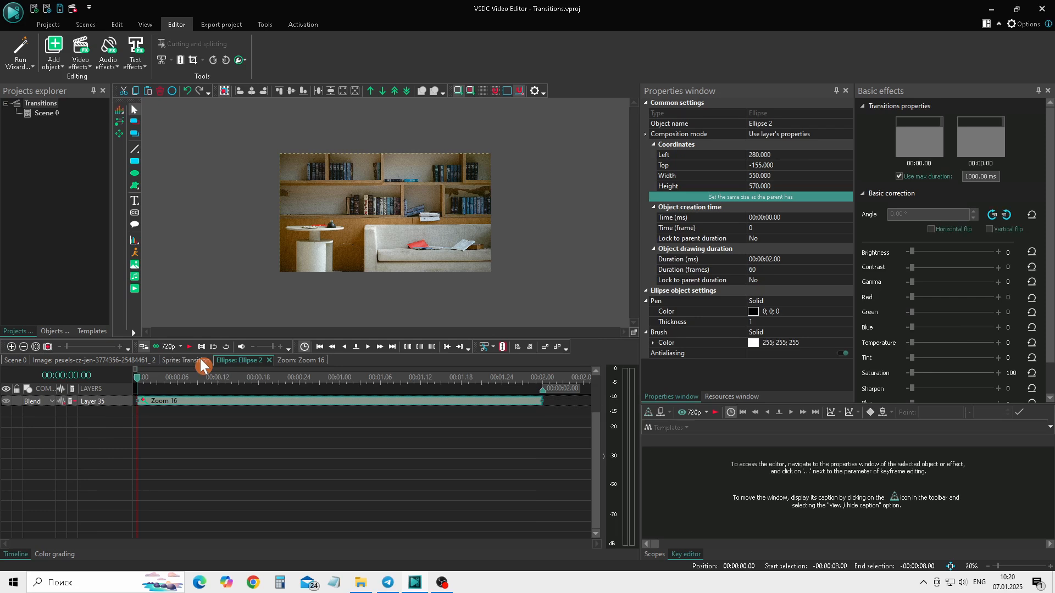
left_click(191, 360)
left_click(268, 533)
double_click(268, 530)
right_click(272, 418)
left_click(305, 196)
left_click(190, 360)
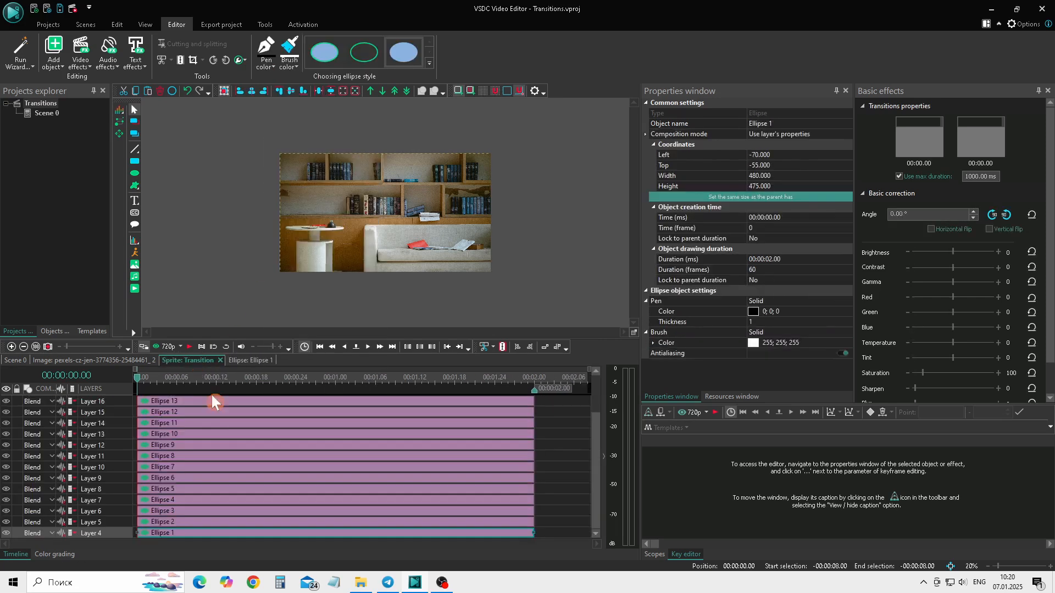
- Delete the original Zoom 1 effect from the Transition sprite, preview the transition and return to the start of the timeline
left_click_drag(597, 499, 597, 463)
left_click(487, 440)
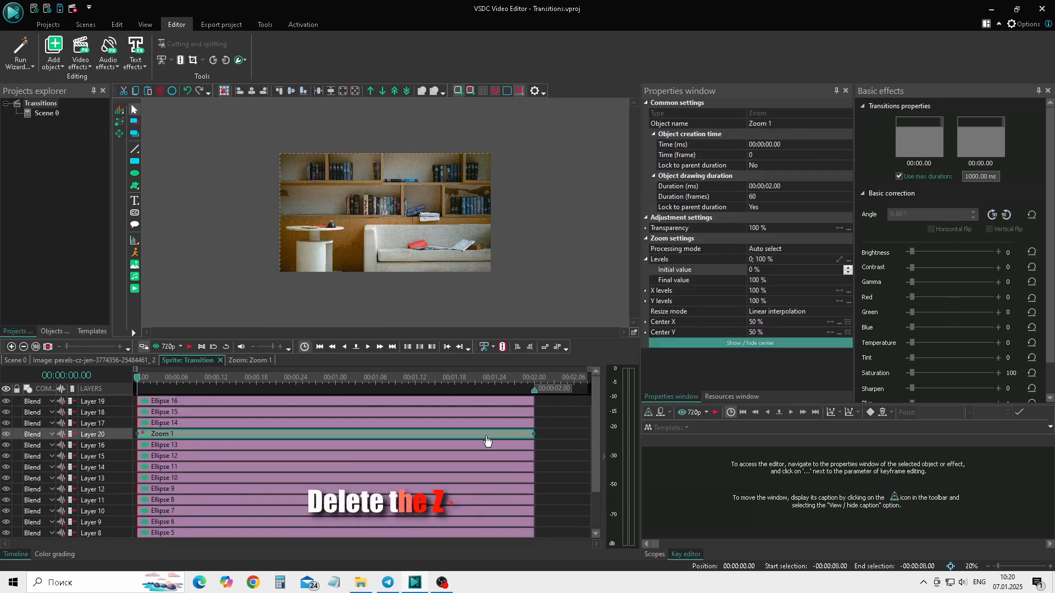
right_click(486, 440)
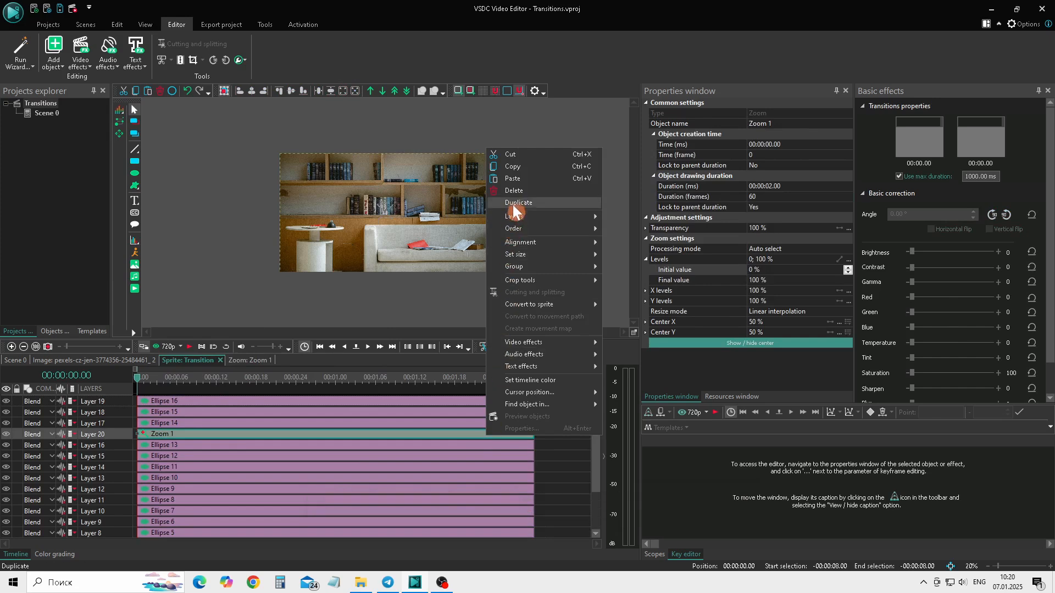
left_click(512, 191)
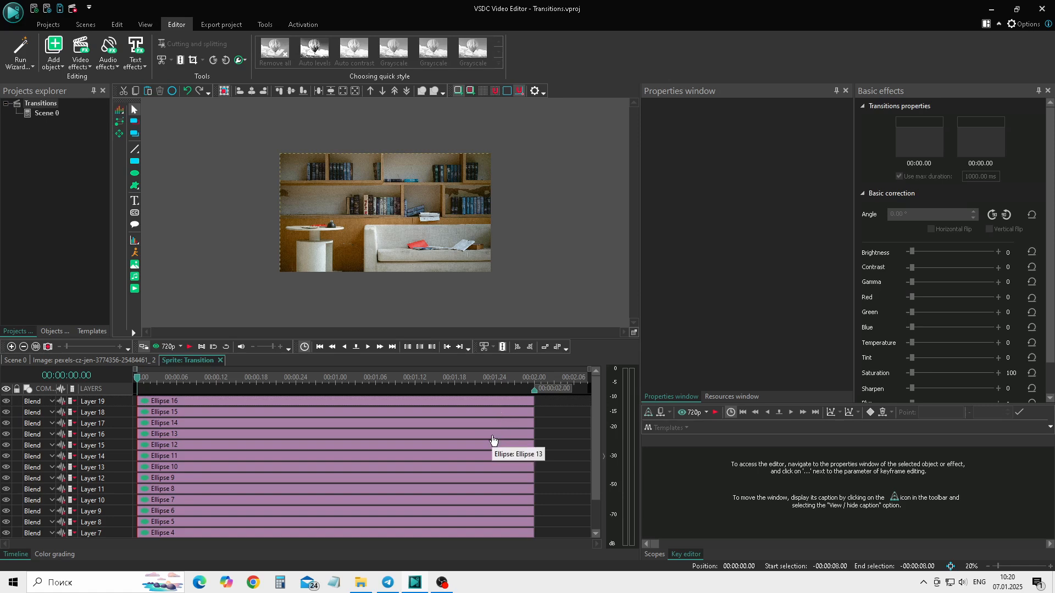
left_click(189, 347)
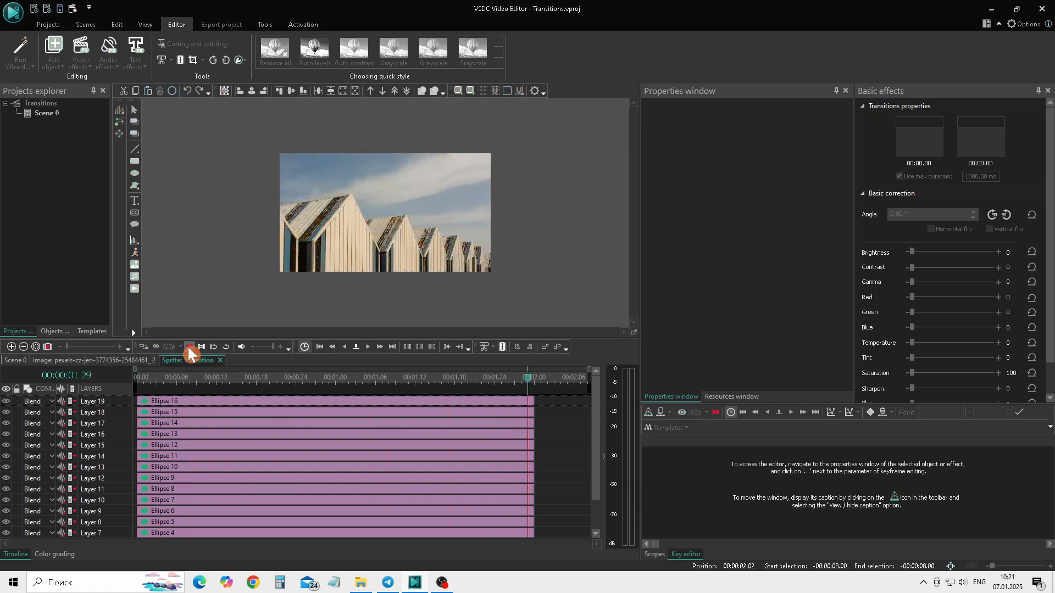
left_click(320, 347)
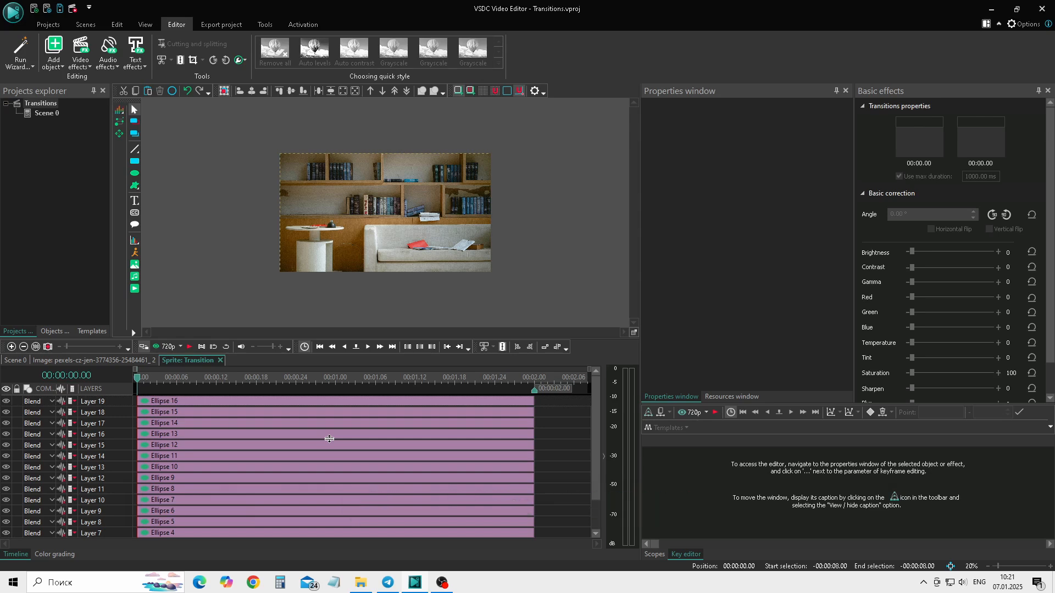
- Add a Distort effect to the Transition sprite for the whole parent duration on a new layer and move it above all ellipses
right_click(554, 455)
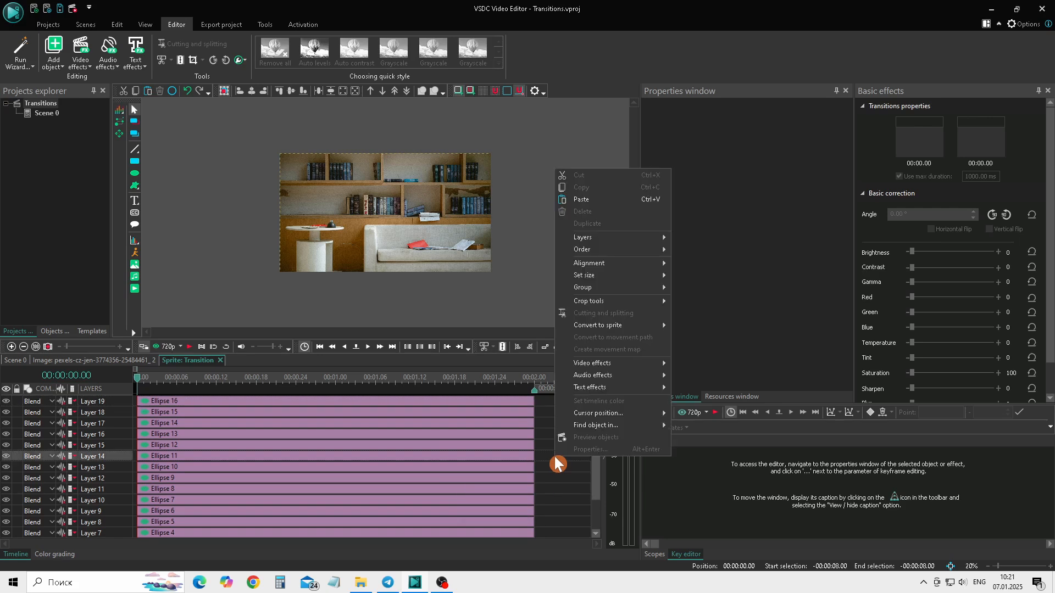
mouse_move(593, 365)
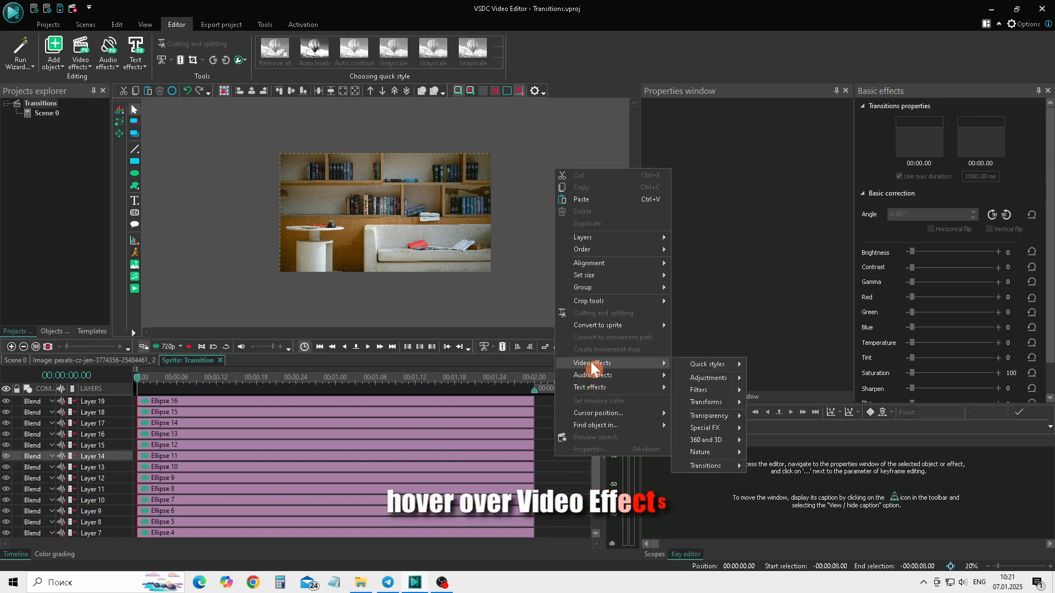
mouse_move(700, 401)
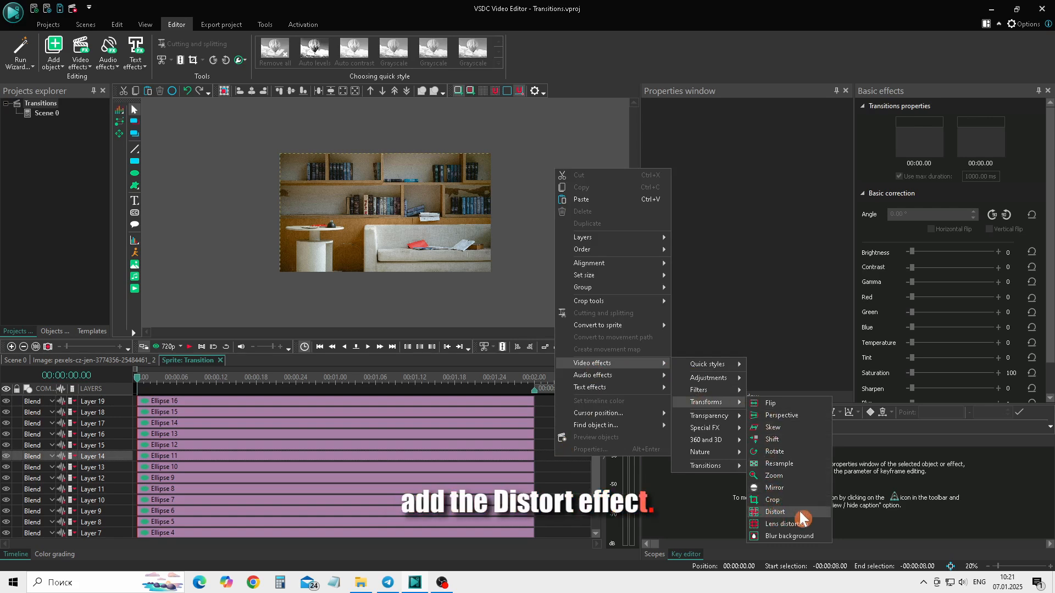
left_click(774, 512)
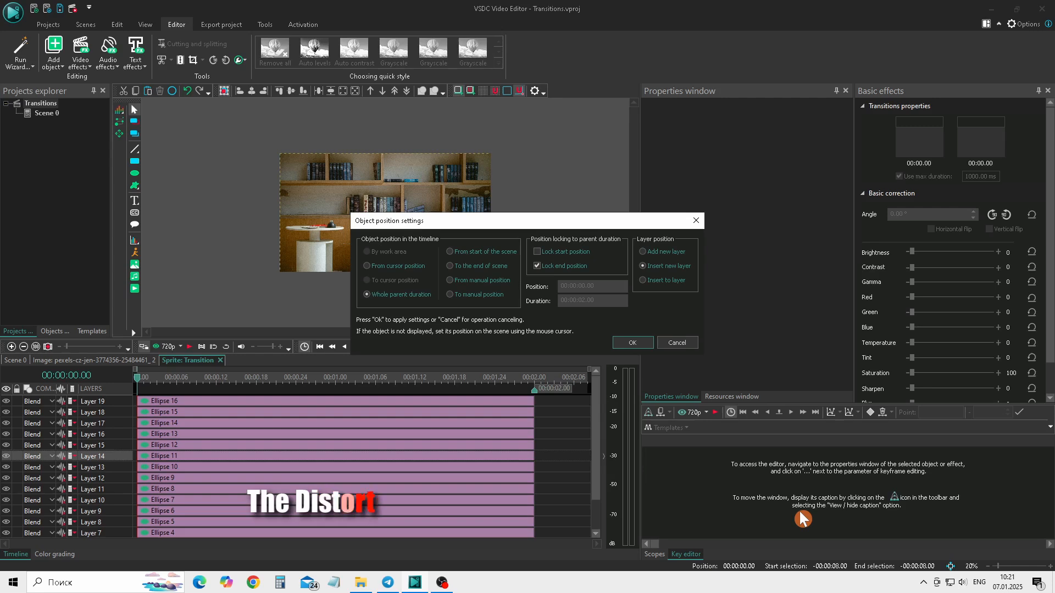
left_click(626, 343)
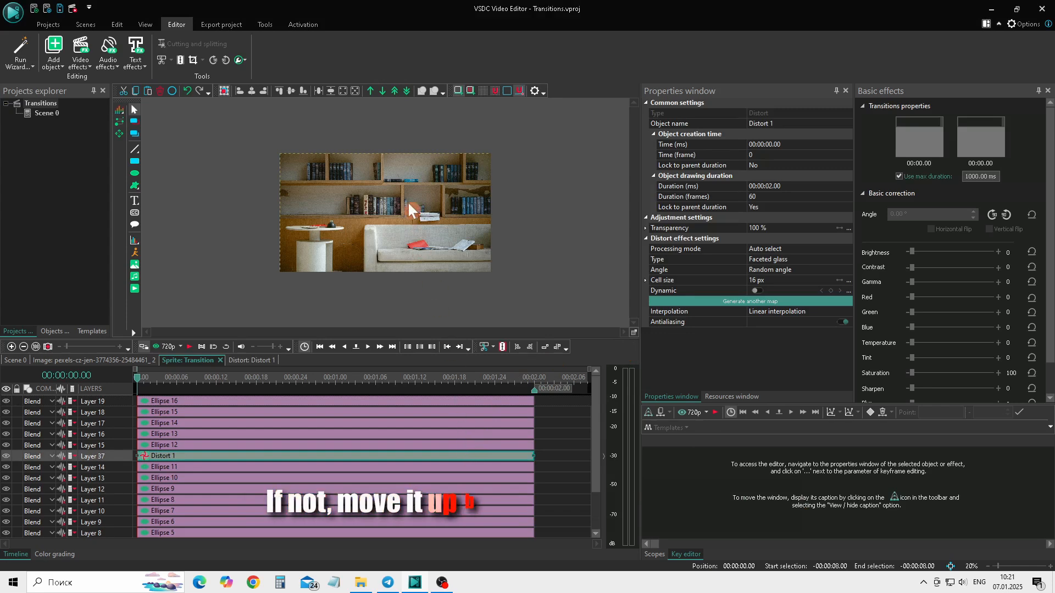
left_click(391, 90)
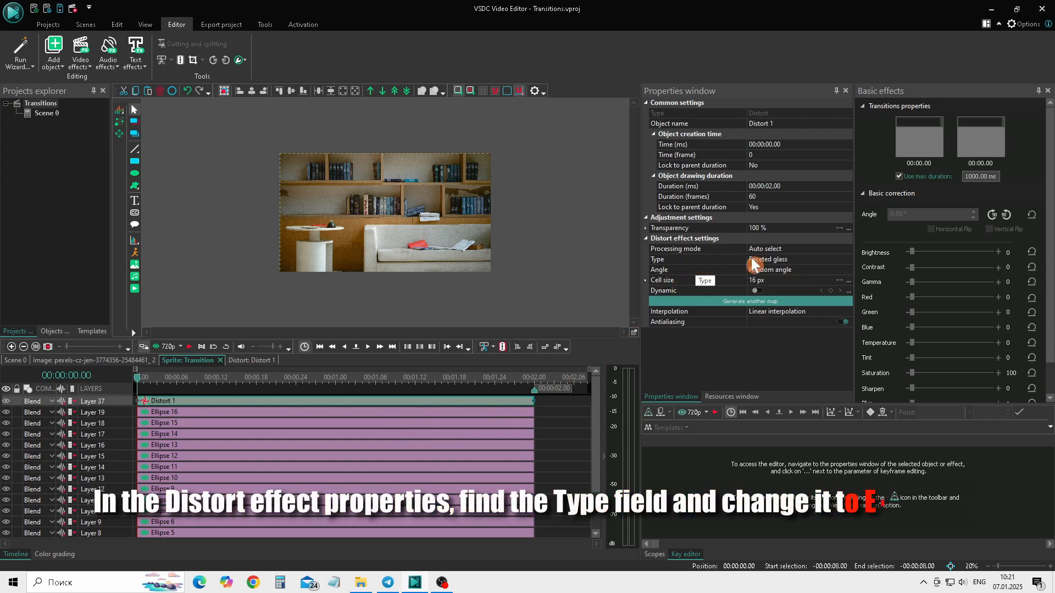
- Set the Distort type to Explode with a shift size from 0 px to 100 px, and preview the transition
left_click(813, 259)
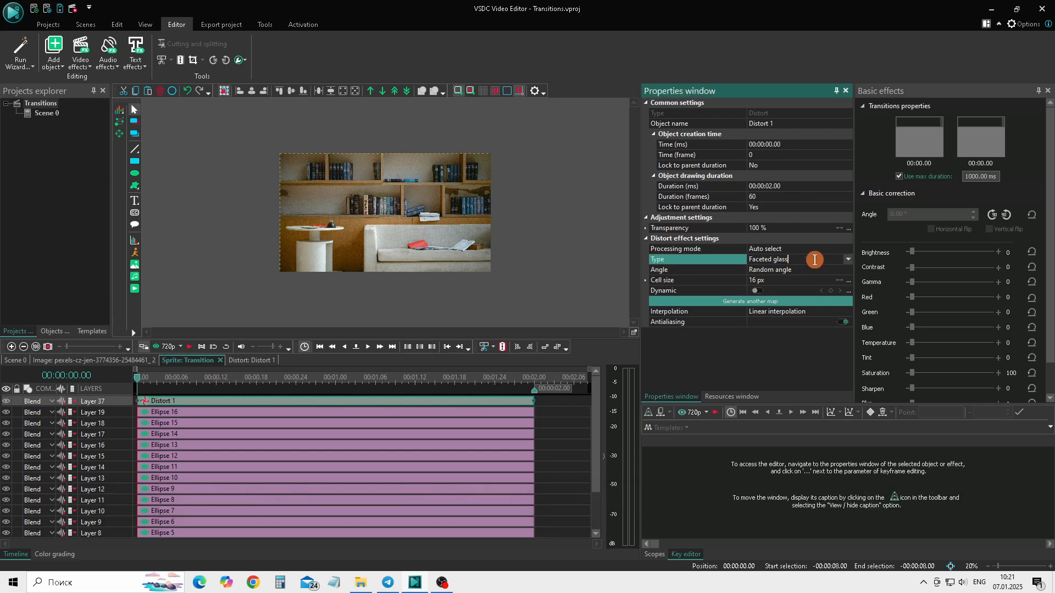
left_click(847, 257)
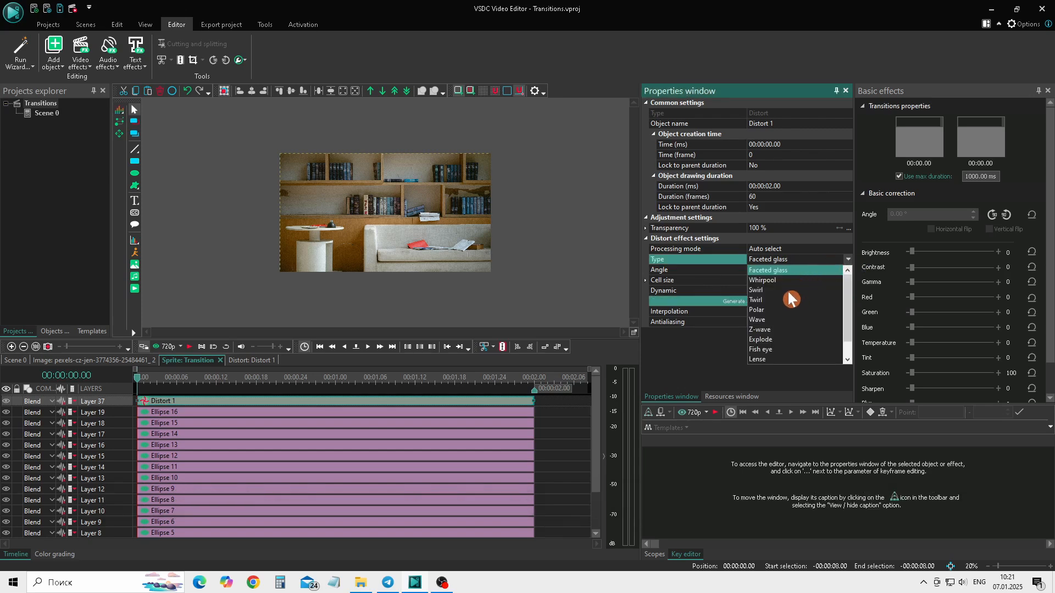
left_click(784, 340)
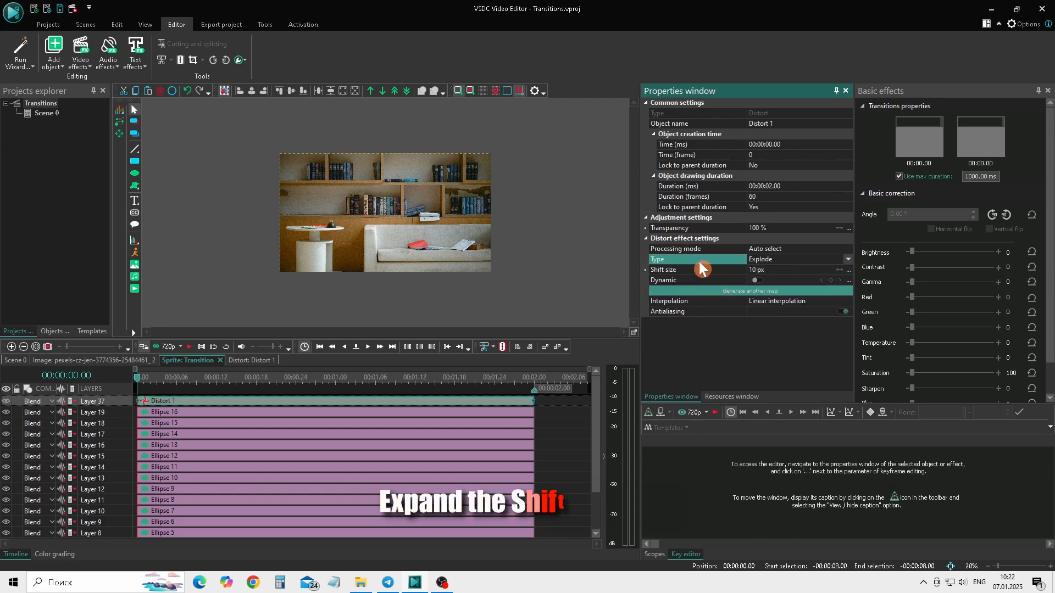
left_click(646, 269)
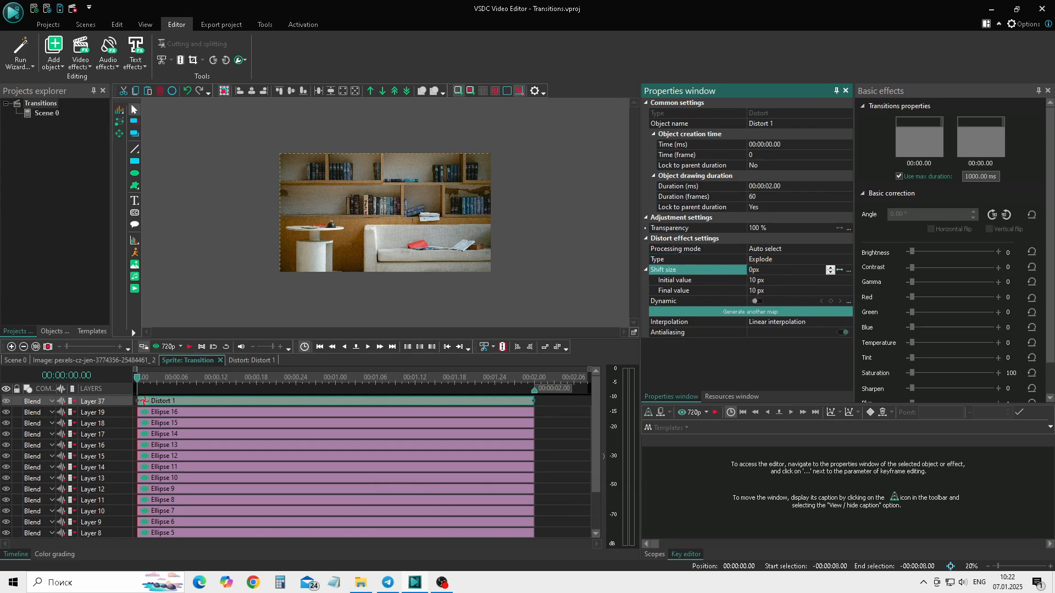
left_click(765, 290)
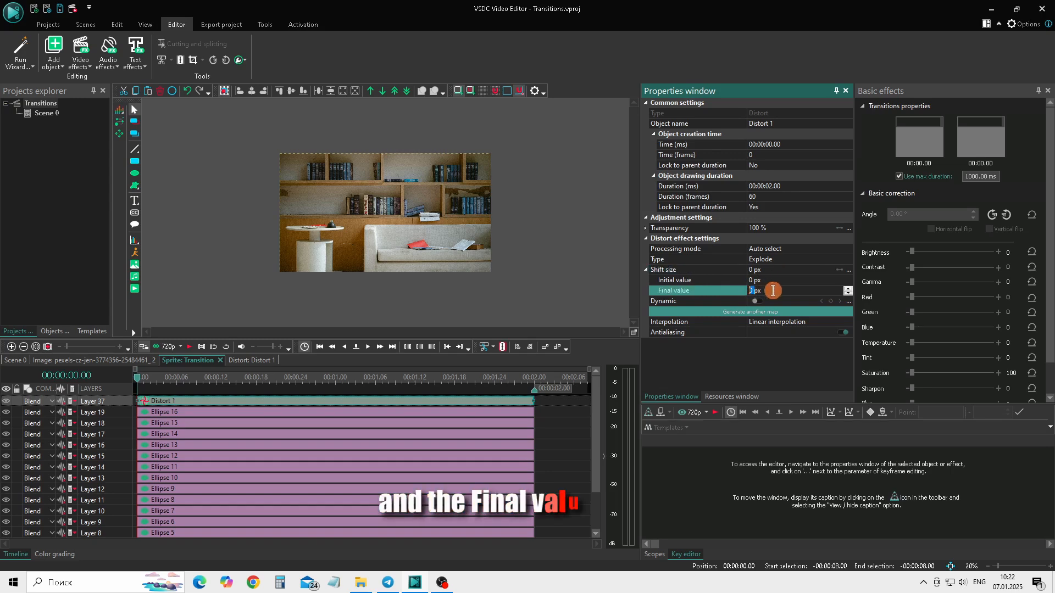
type("10")
key("Return")
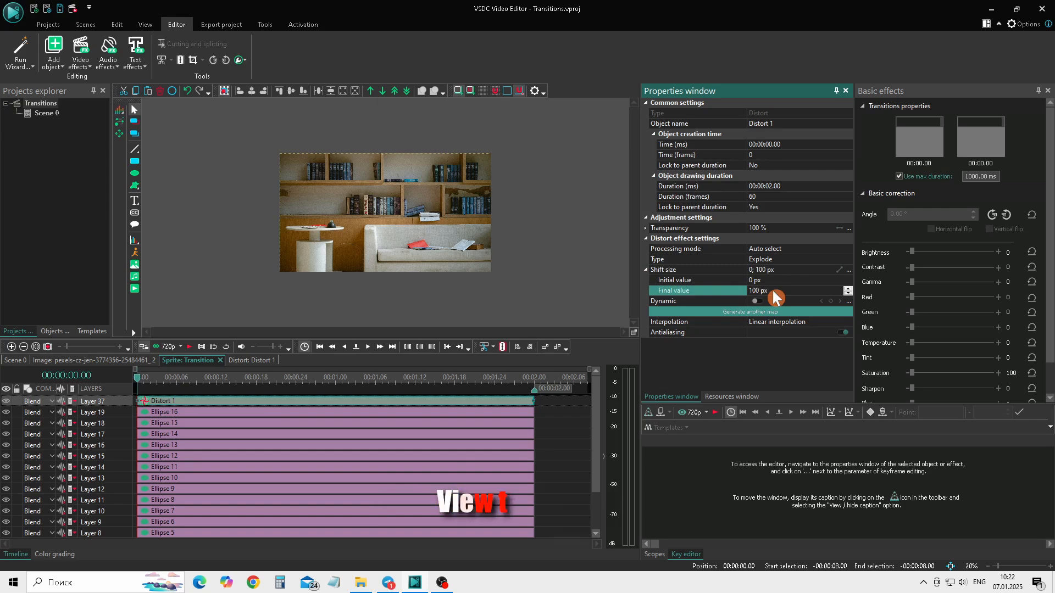
left_click(187, 349)
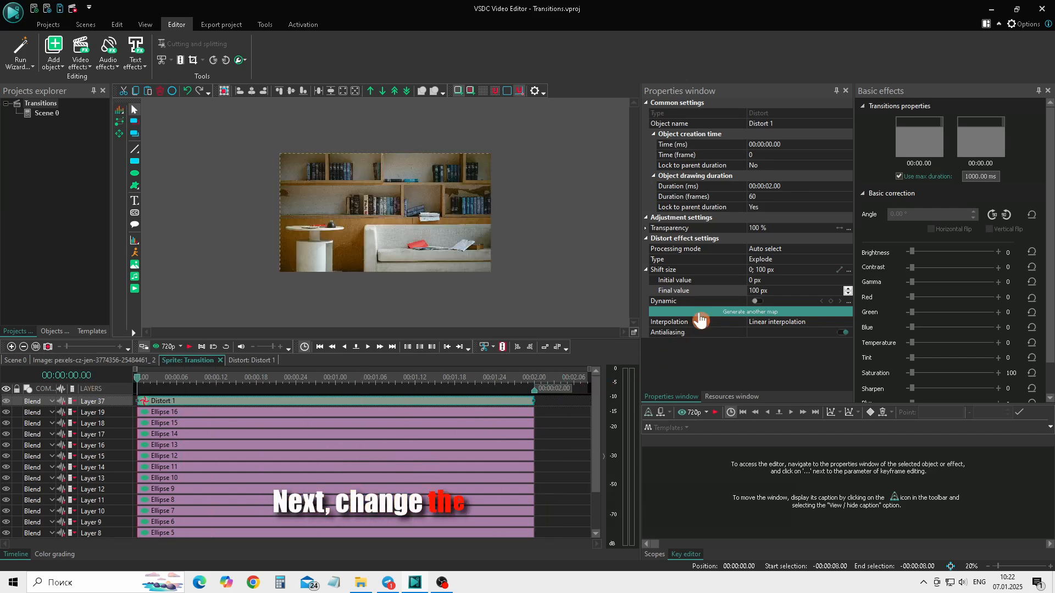
- Set the Distort type to Twirl with a final angle delta of 0.3°, and preview the transition
left_click(811, 260)
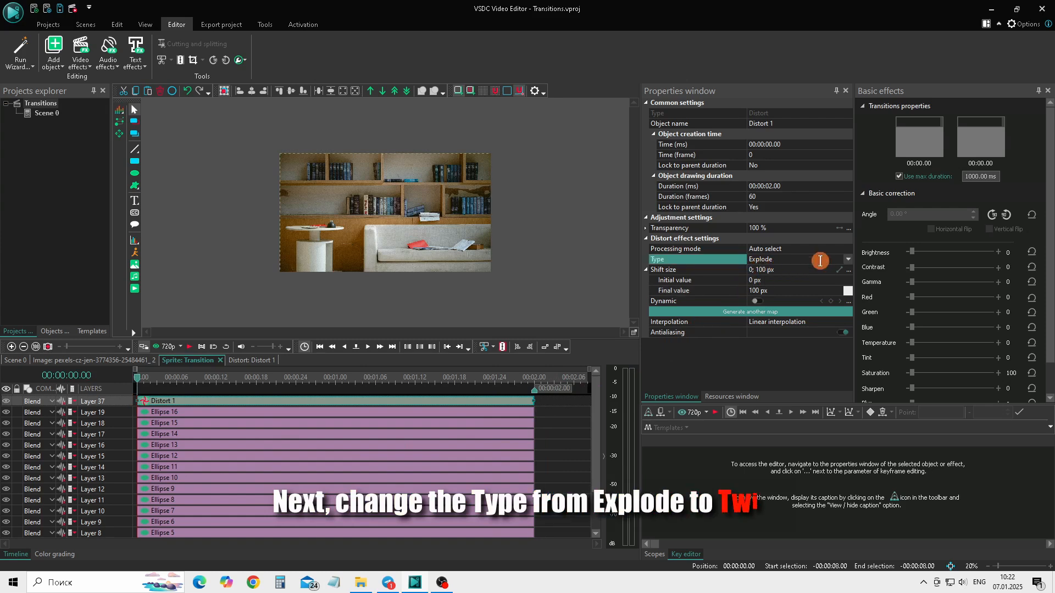
left_click(846, 259)
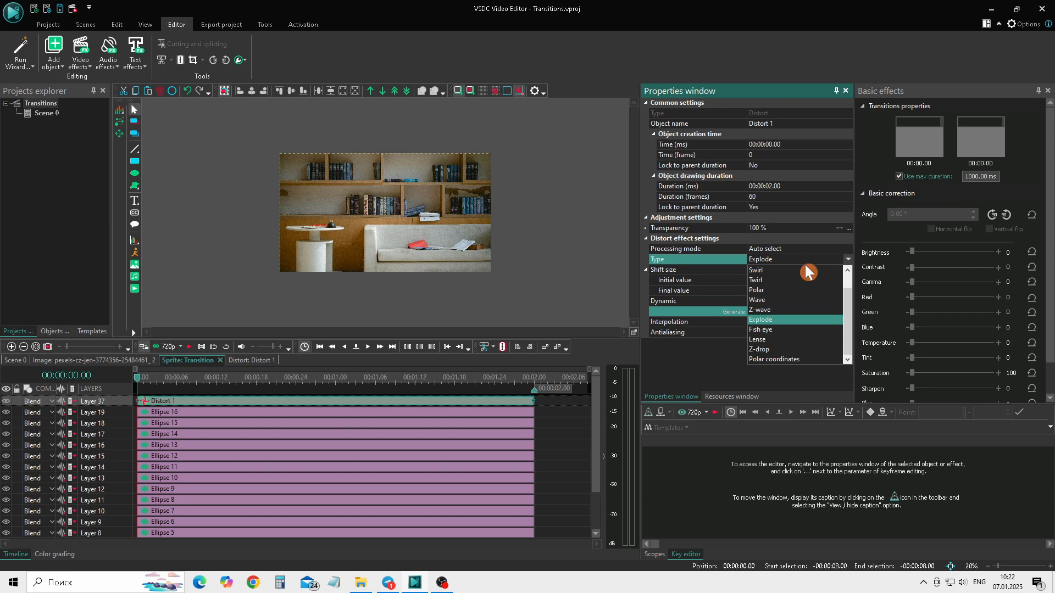
left_click(777, 280)
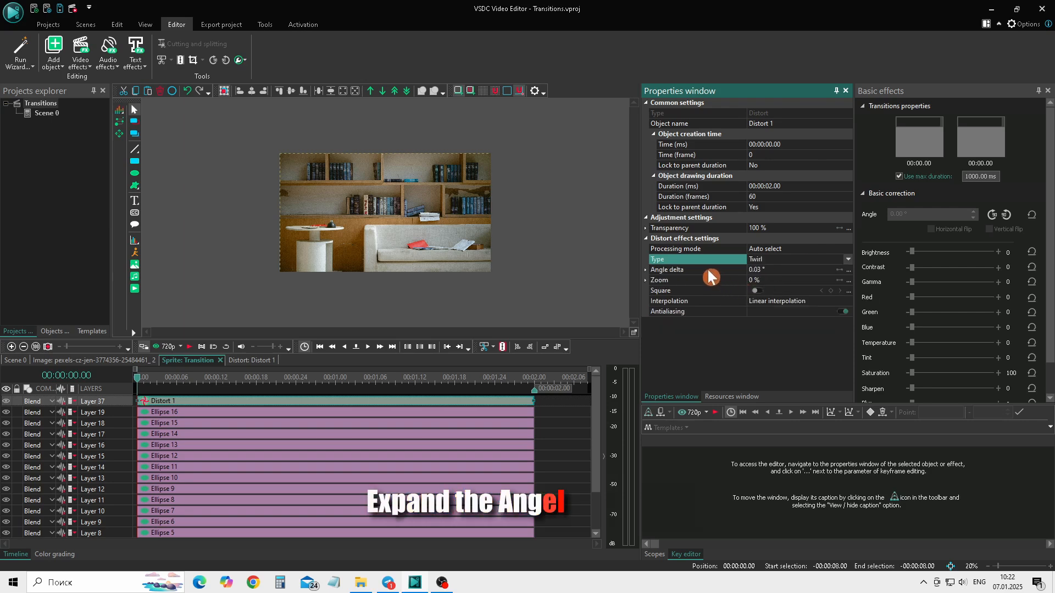
left_click(646, 269)
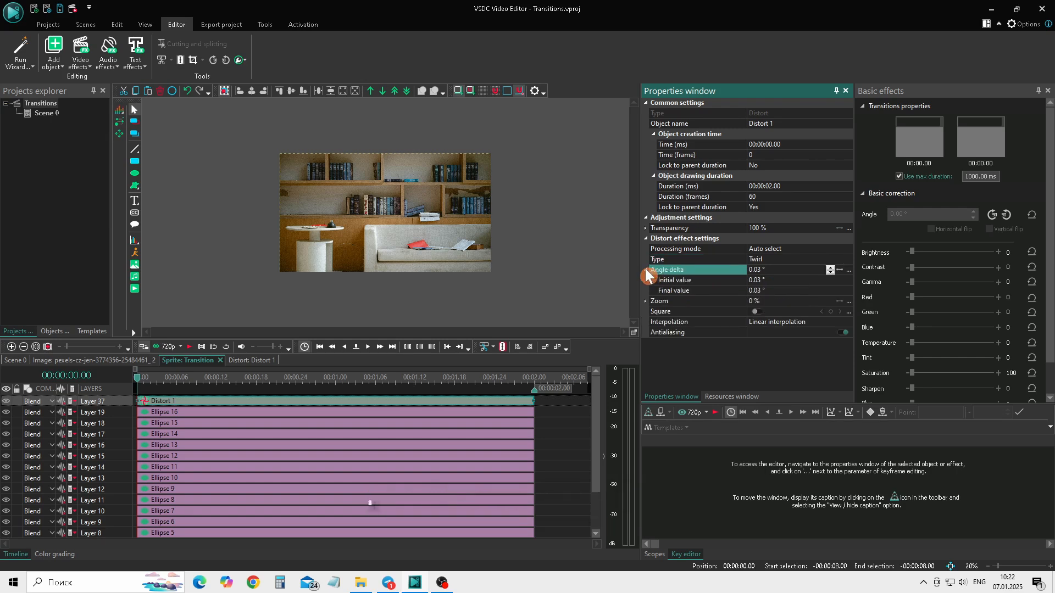
left_click(755, 291)
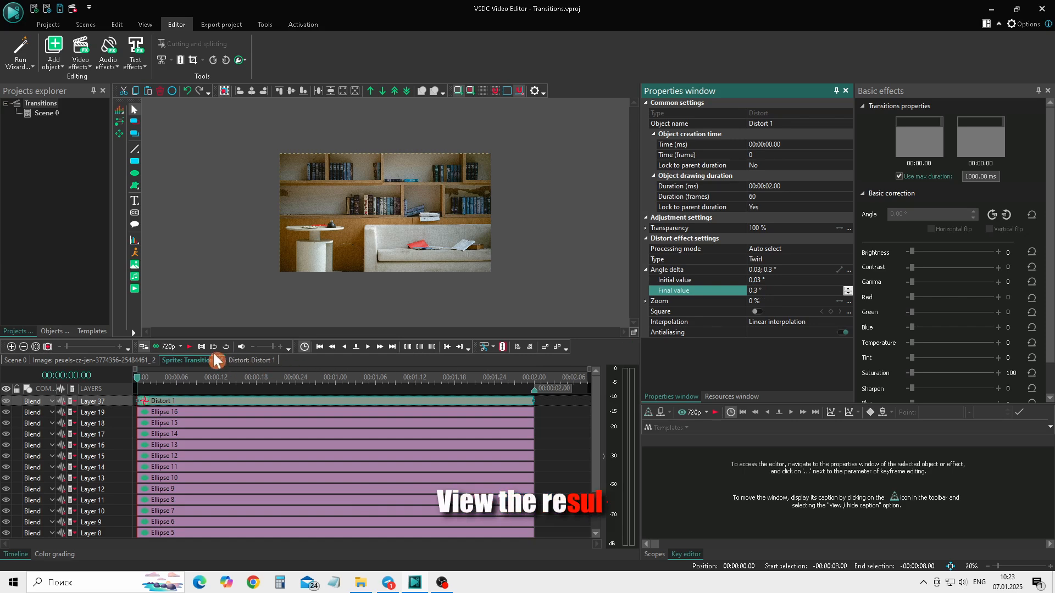
left_click(190, 348)
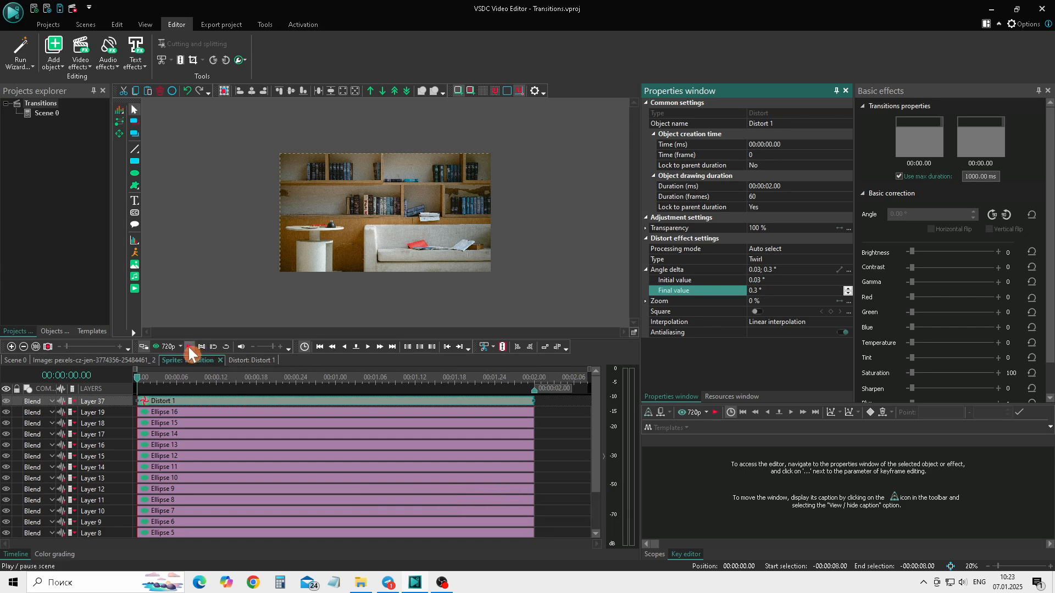